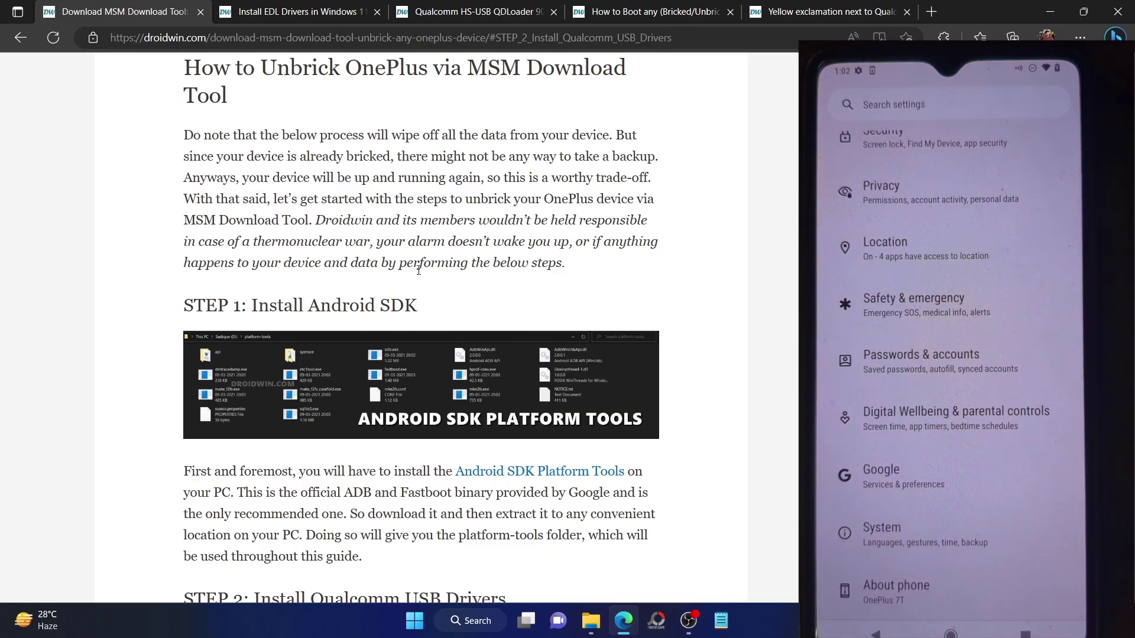
Scroll past Step 1's 'Android SDK' heading down to the Step 2 Qualcomm USB Drivers section.
scroll(418, 269, "down", 2)
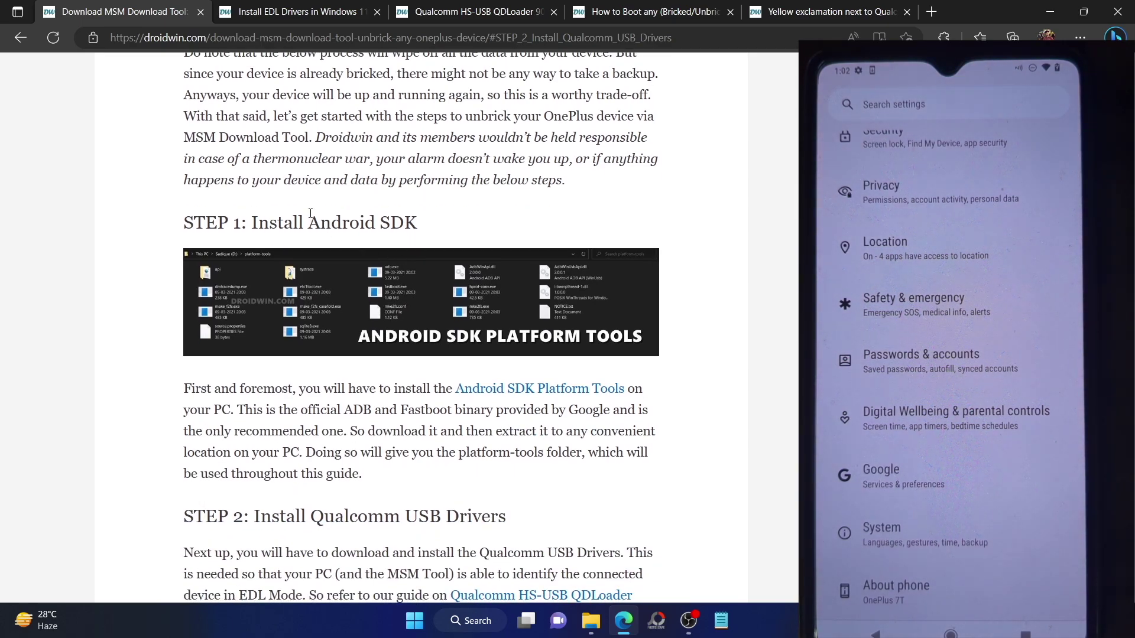
left_click_drag(309, 221, 410, 233)
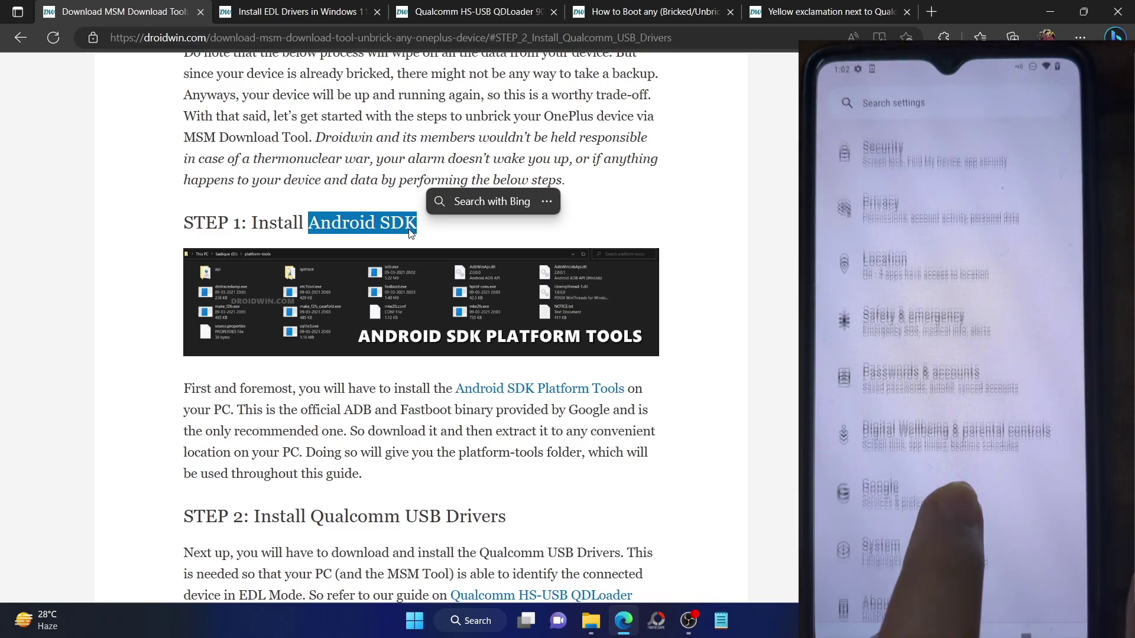
scroll(411, 234, "down", 4)
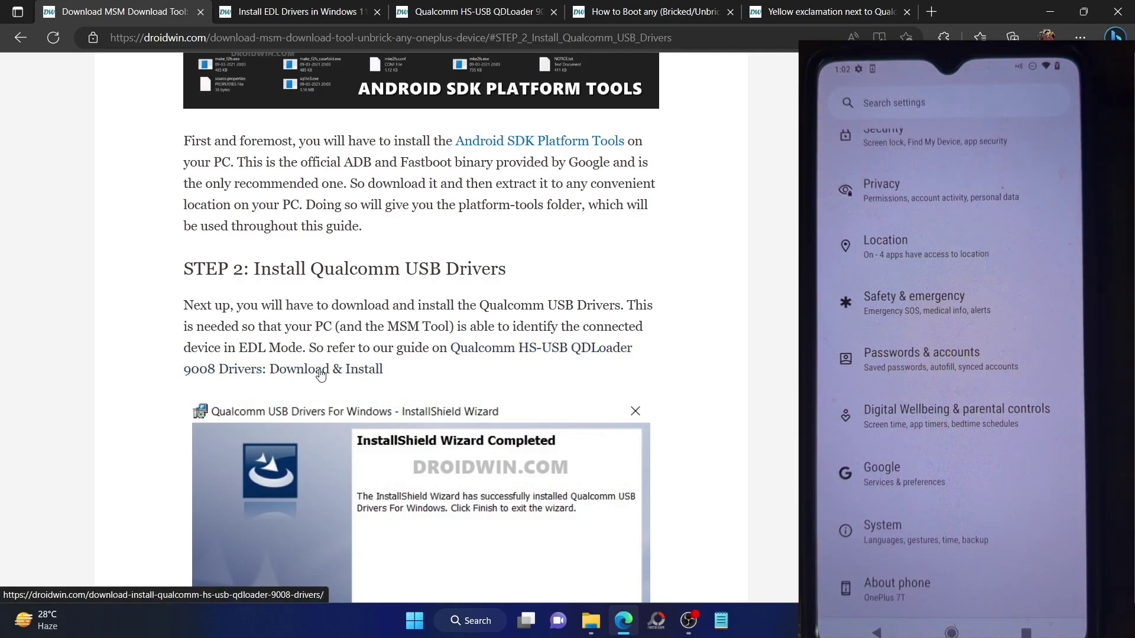
Glance at the Install EDL Drivers guide, then scroll the MSM guide to Step 3's Driver Signature Enforcement heading.
left_click(264, 10)
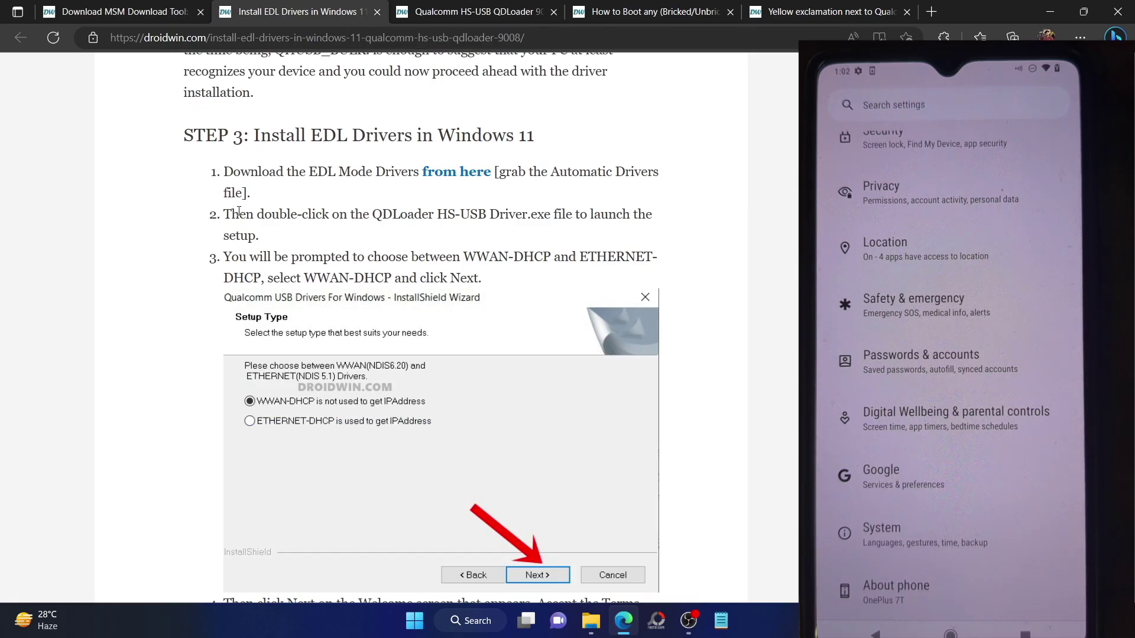
scroll(238, 211, "down", 6)
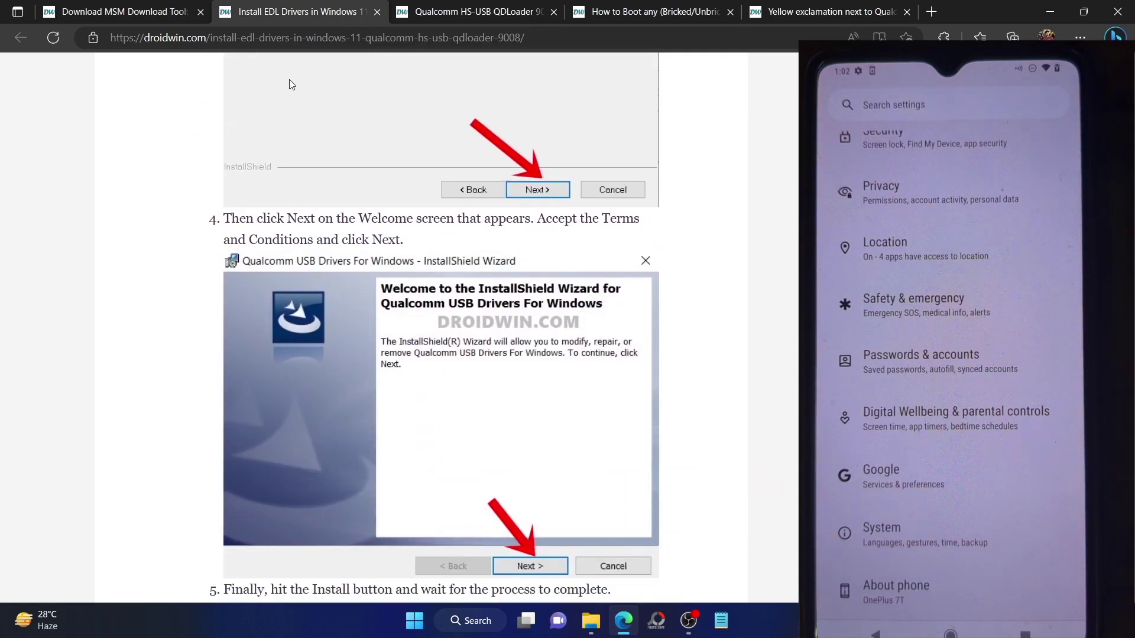
left_click(175, 7)
scroll(341, 300, "down", 6)
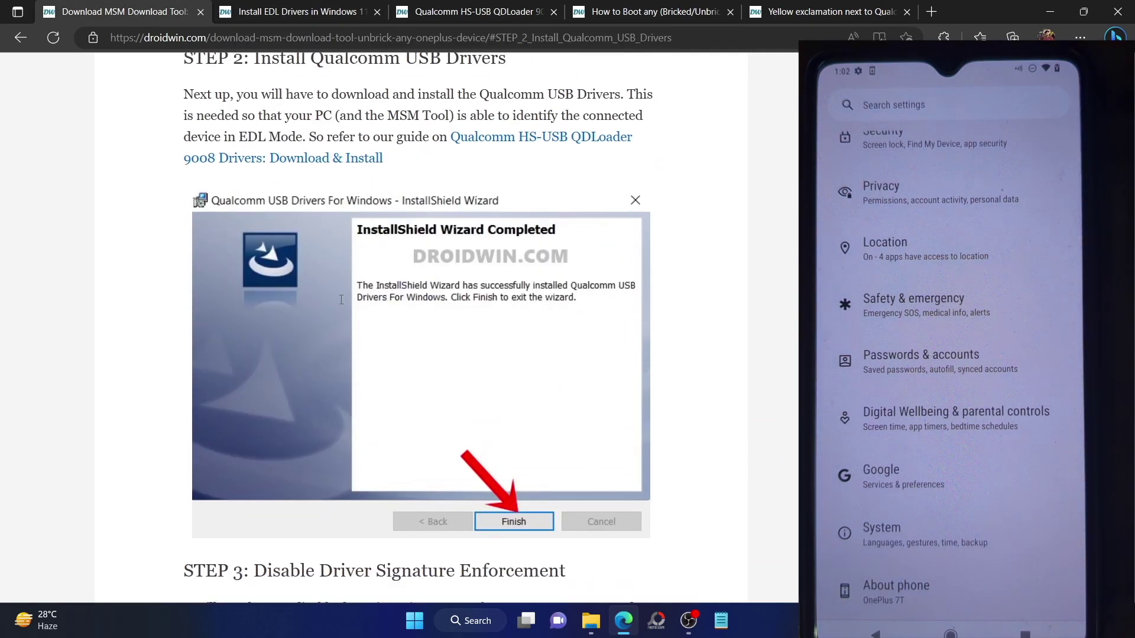
scroll(339, 299, "down", 1)
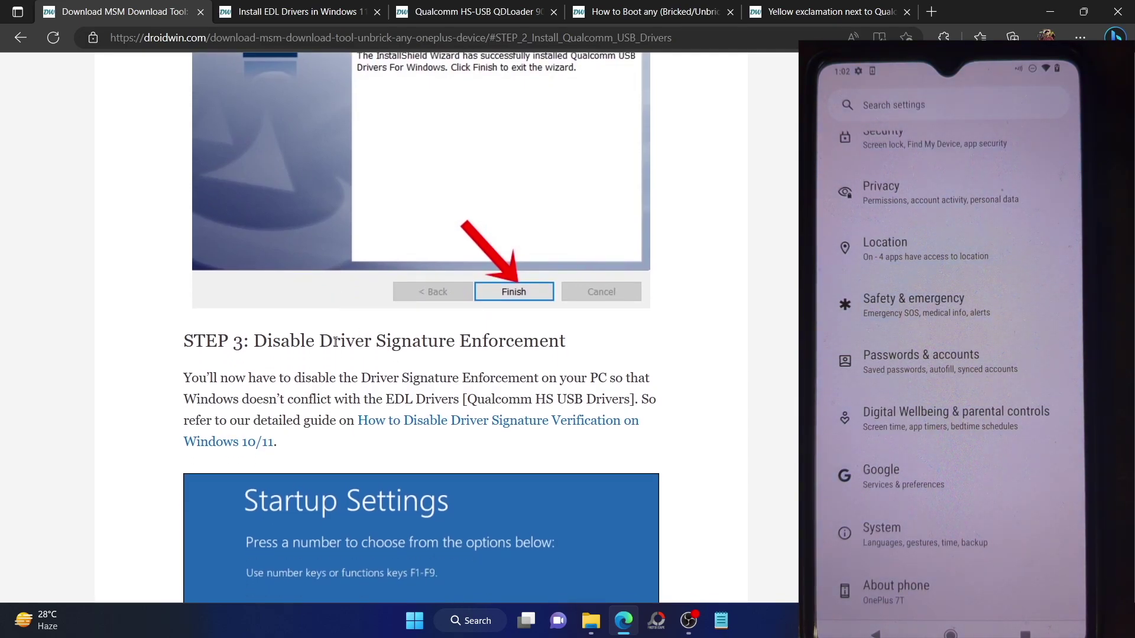
left_click_drag(319, 343, 565, 344)
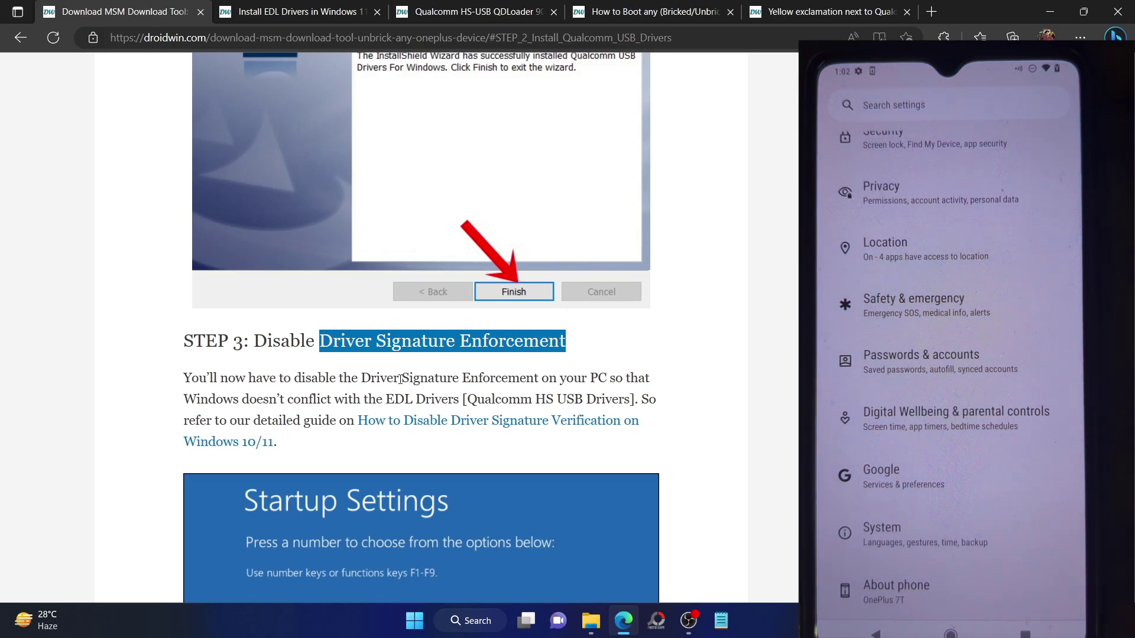
left_click(392, 395)
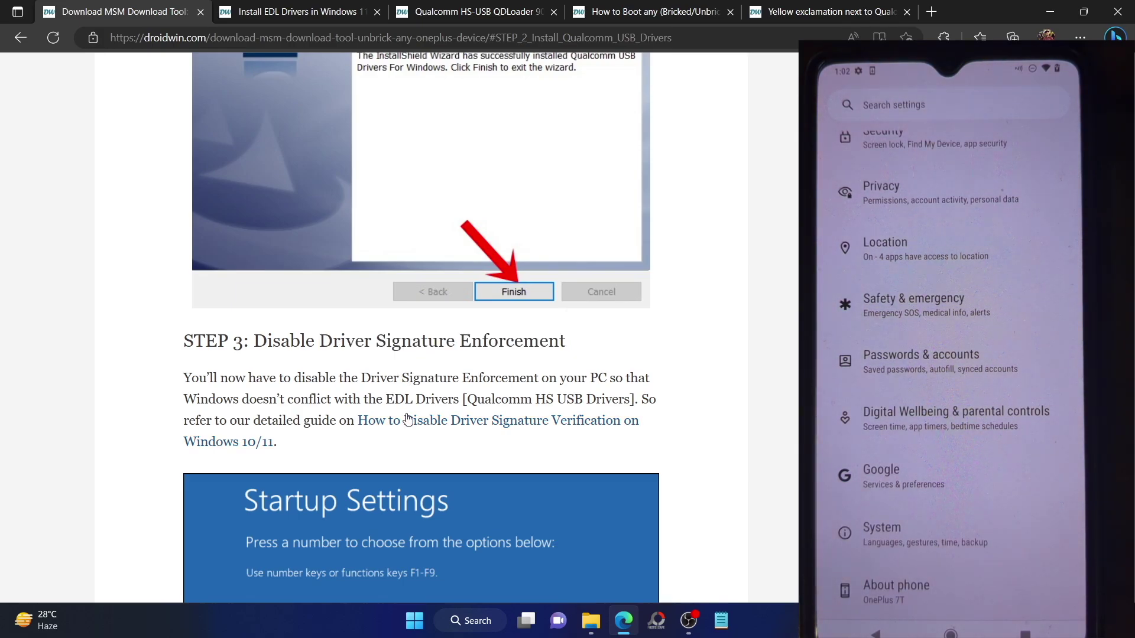
Open the Qualcomm HS-USB QDLoader driver article and the EDL boot guide alongside the other guides.
left_click(462, 16)
left_click(700, 16)
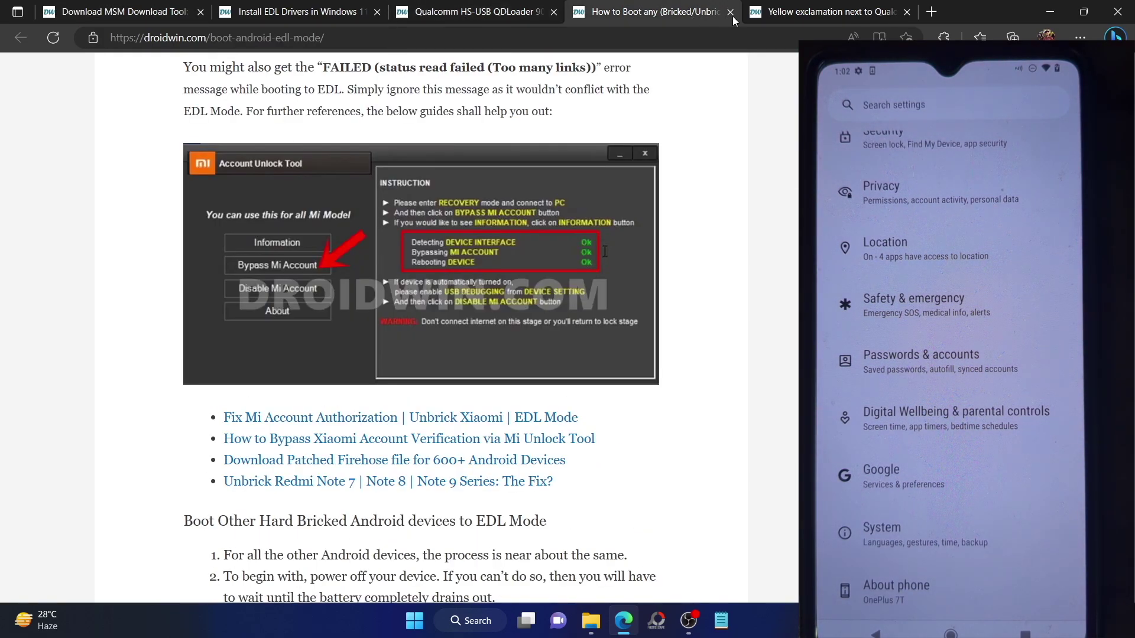
left_click(274, 15)
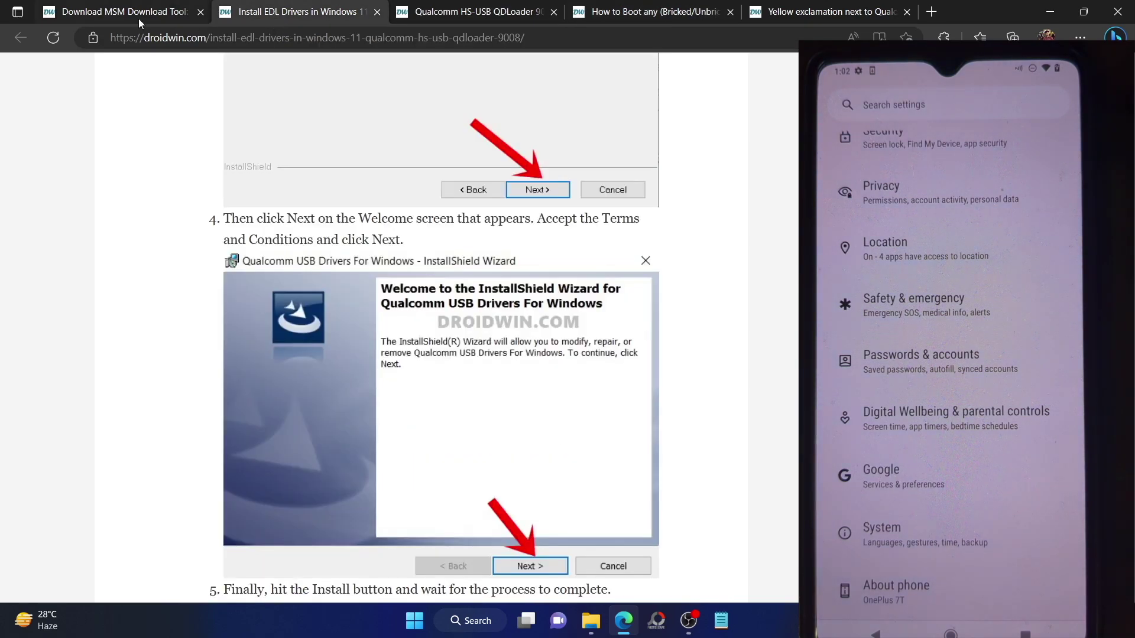
left_click(137, 20)
left_click(447, 11)
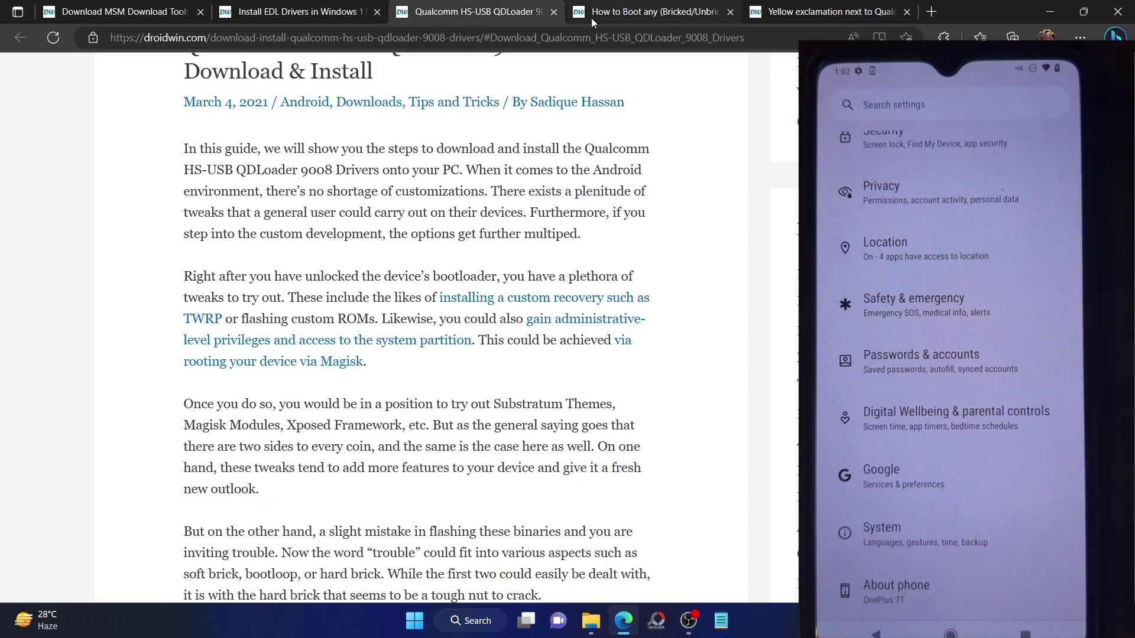
left_click(266, 14)
Scroll through the Install EDL Drivers guide, then return to the MSM guide's Step 3.
scroll(375, 246, "down", 12)
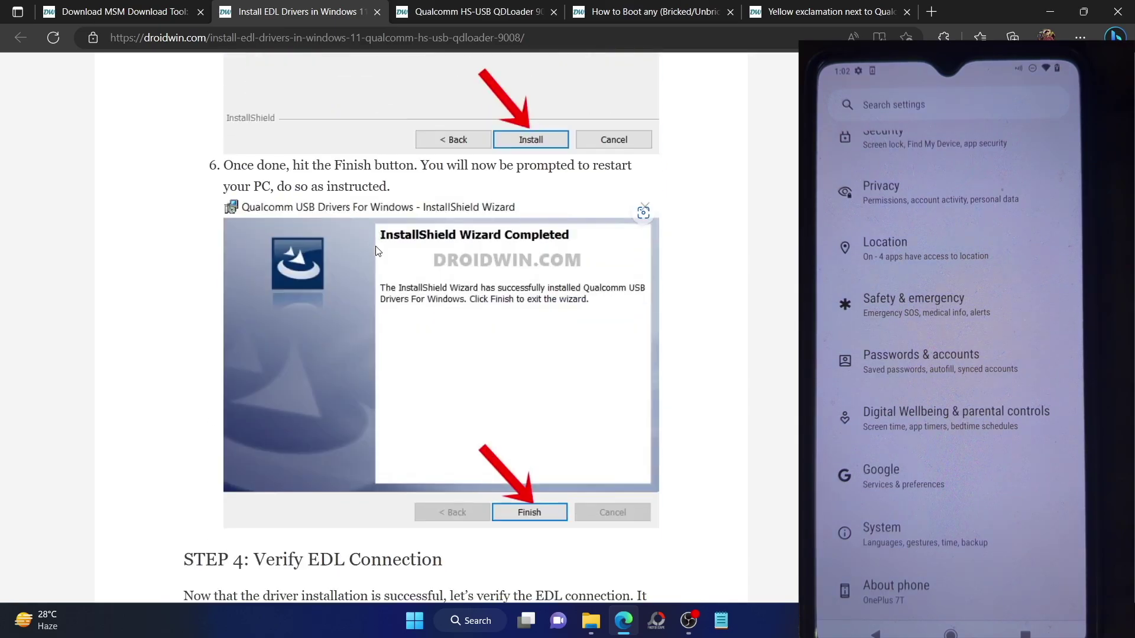
scroll(374, 246, "up", 10)
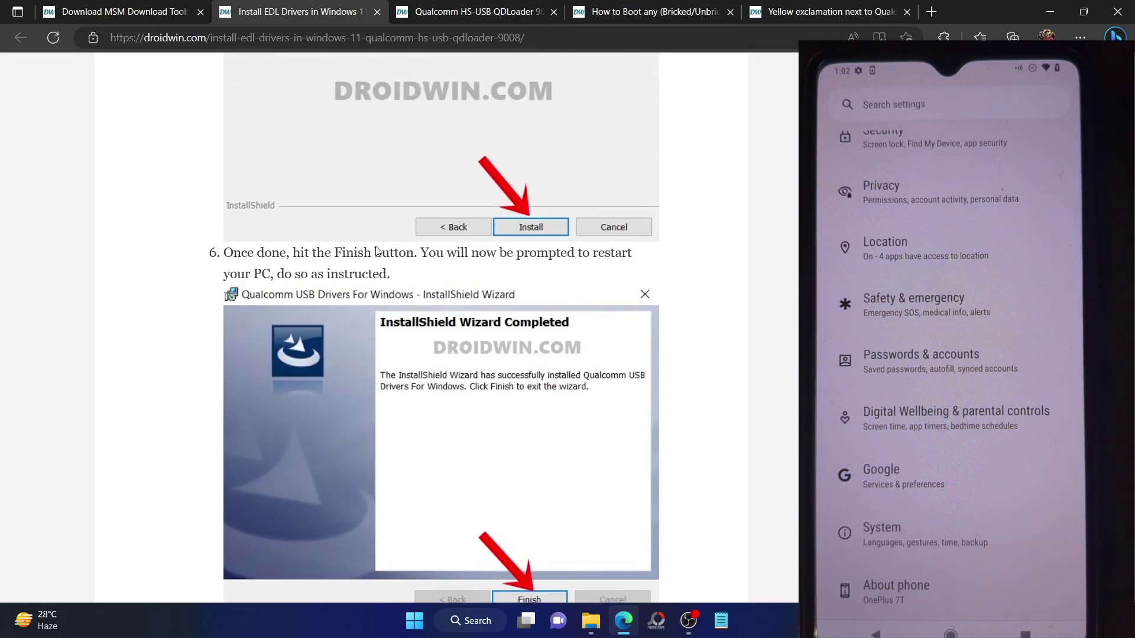
scroll(377, 246, "up", 10)
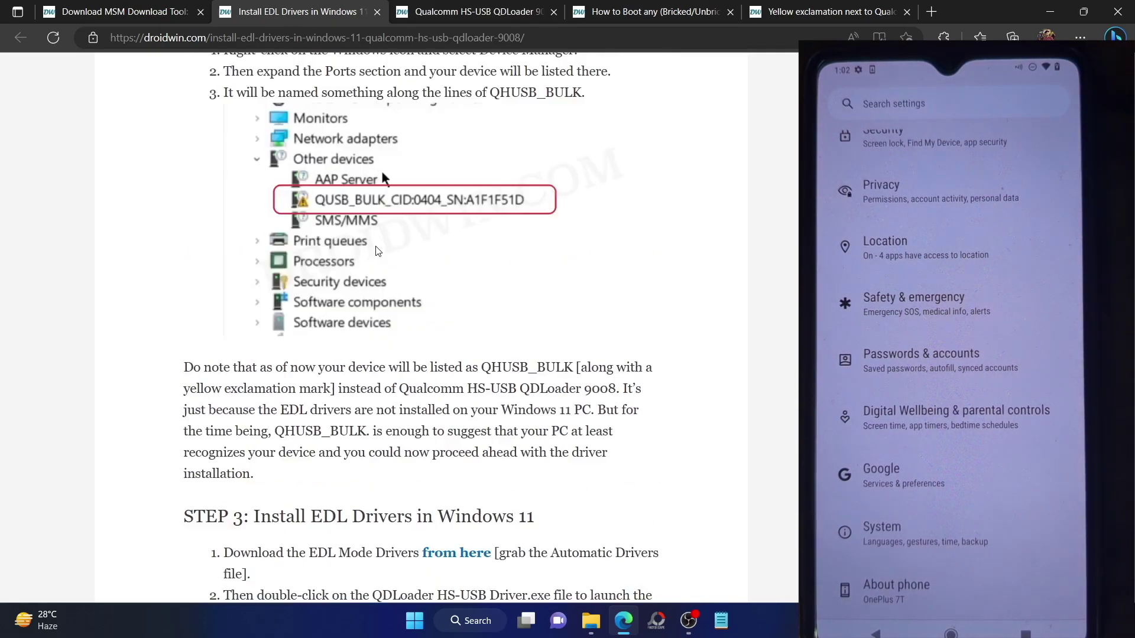
scroll(375, 246, "up", 10)
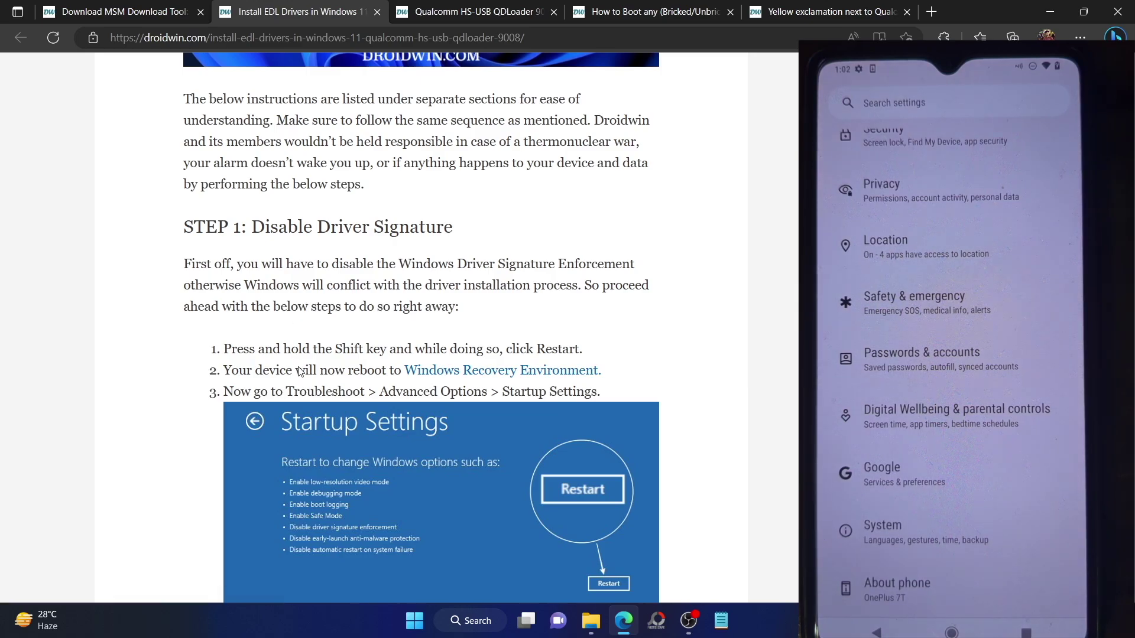
scroll(529, 388, "down", 5)
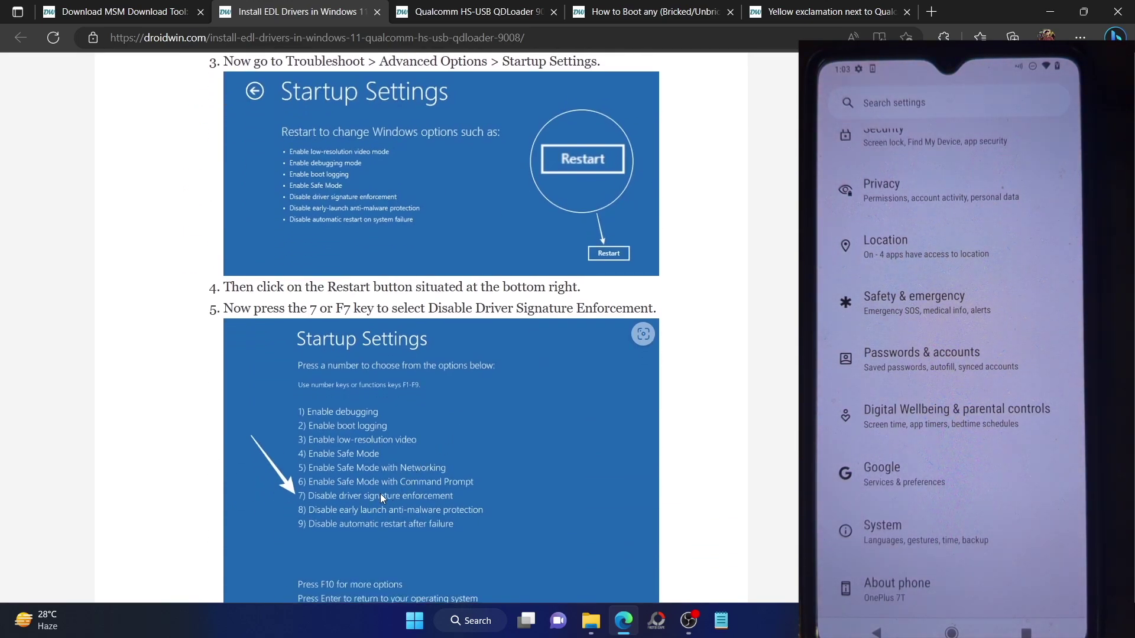
scroll(381, 494, "down", 1)
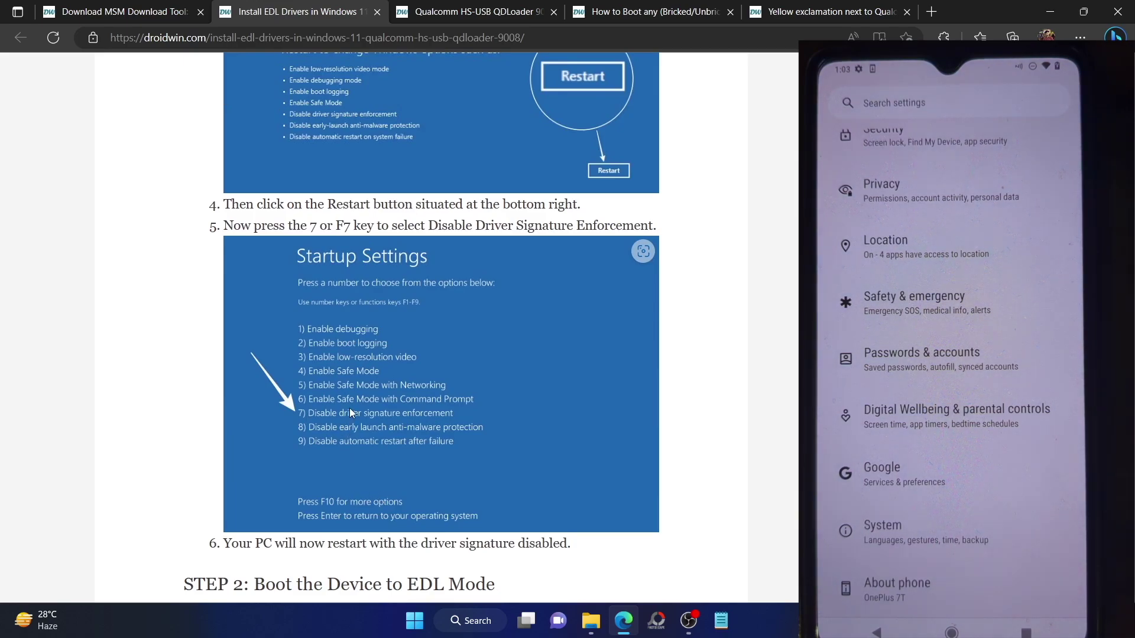
key("ctrl+shift+Tab")
Scroll down to the Boot OnePlus to EDL Mode heading, highlighting words in Steps 4 and 5.
scroll(306, 267, "down", 5)
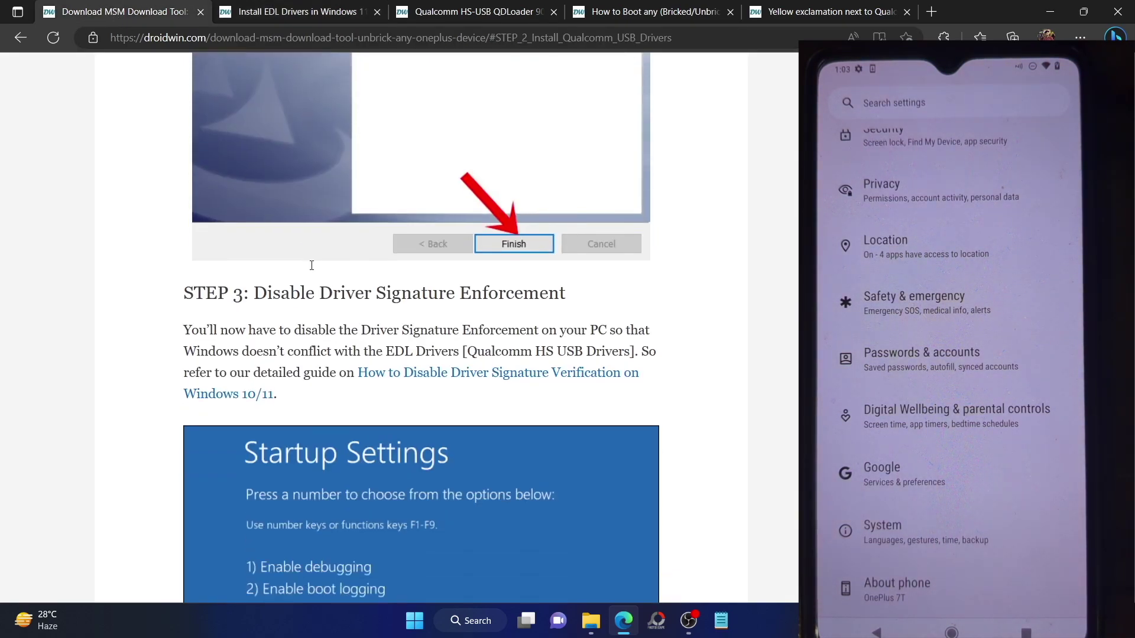
scroll(306, 268, "down", 5)
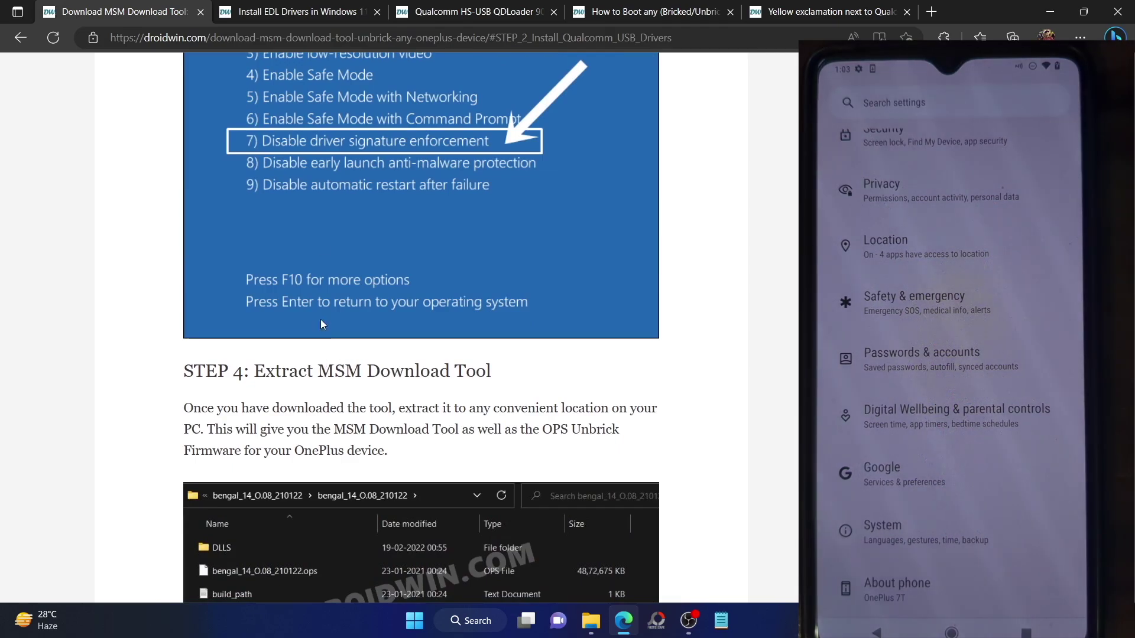
scroll(291, 478, "down", 4)
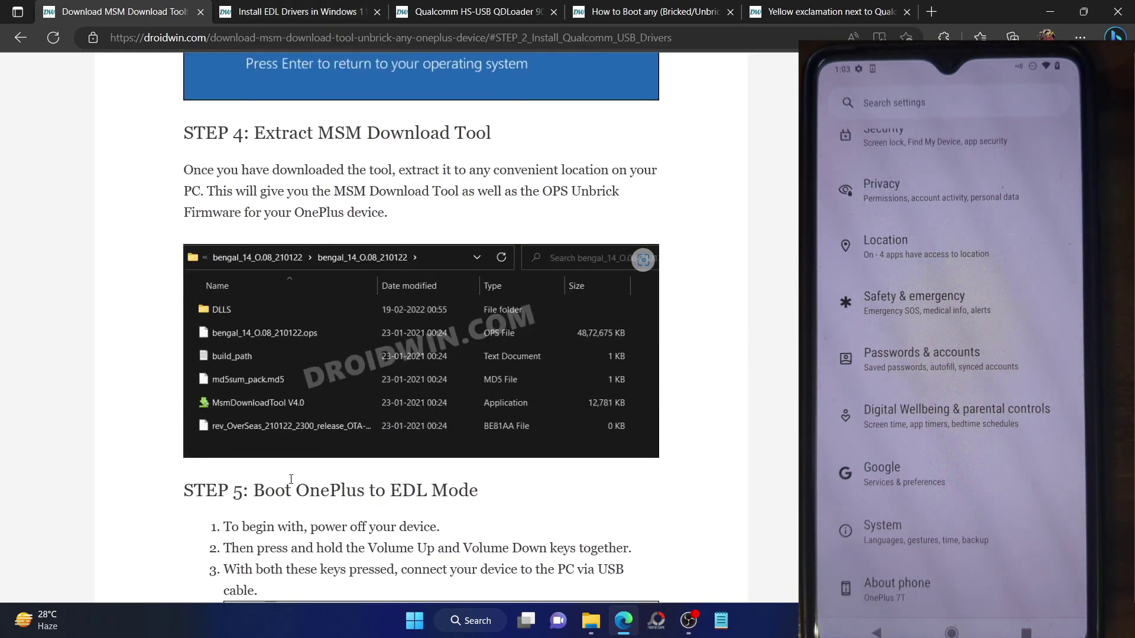
left_click_drag(254, 399, 507, 410)
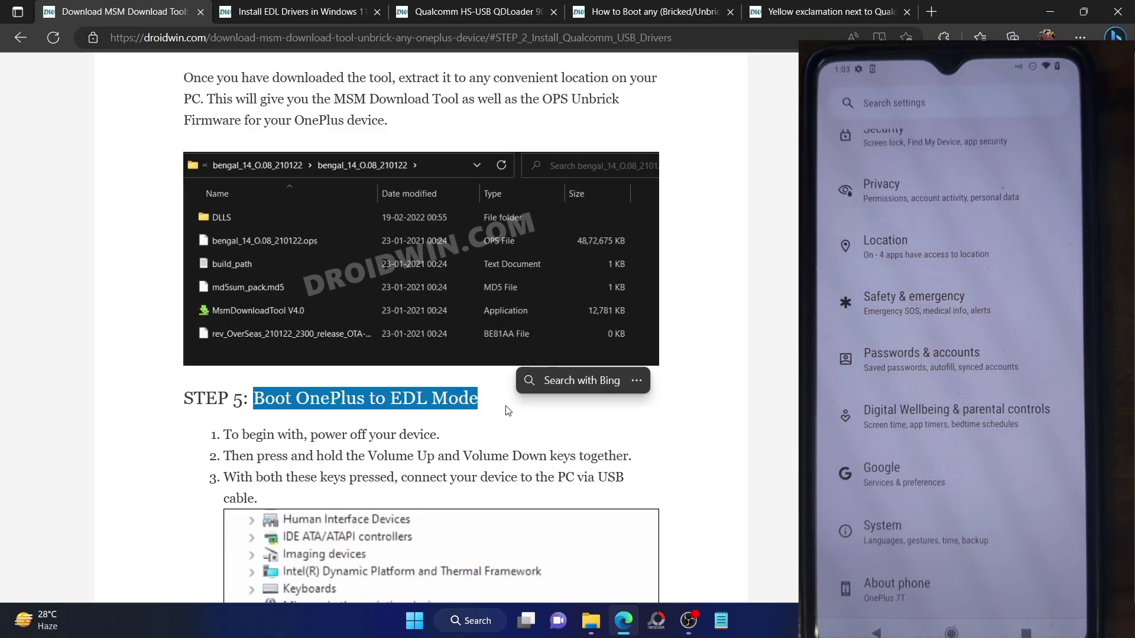
scroll(506, 407, "up", 2)
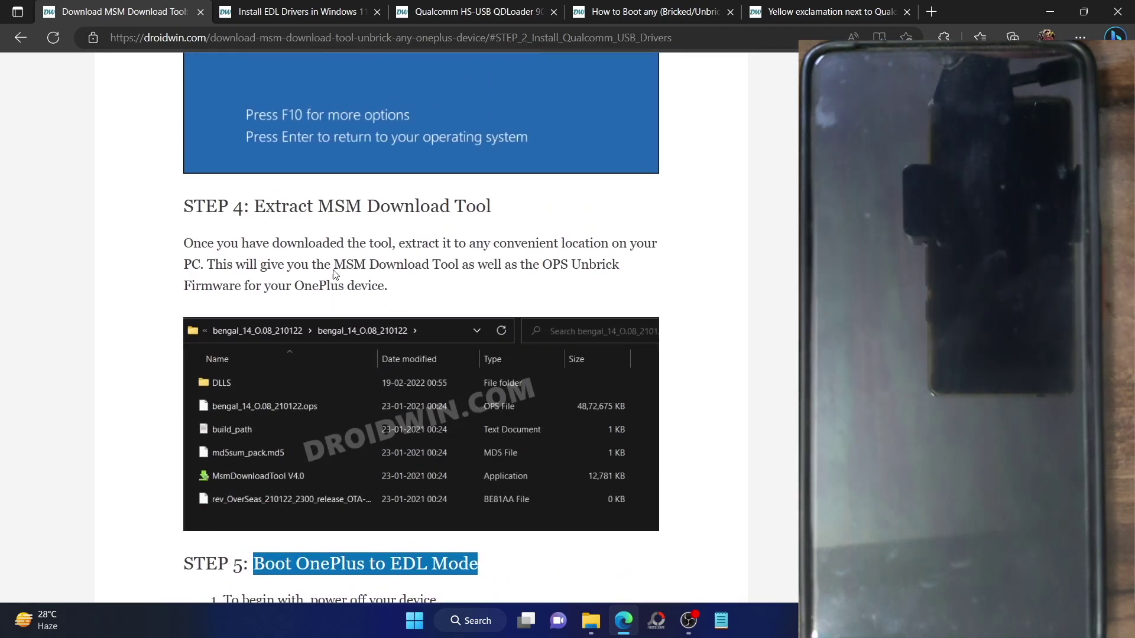
double_click(339, 207)
scroll(329, 222, "down", 3)
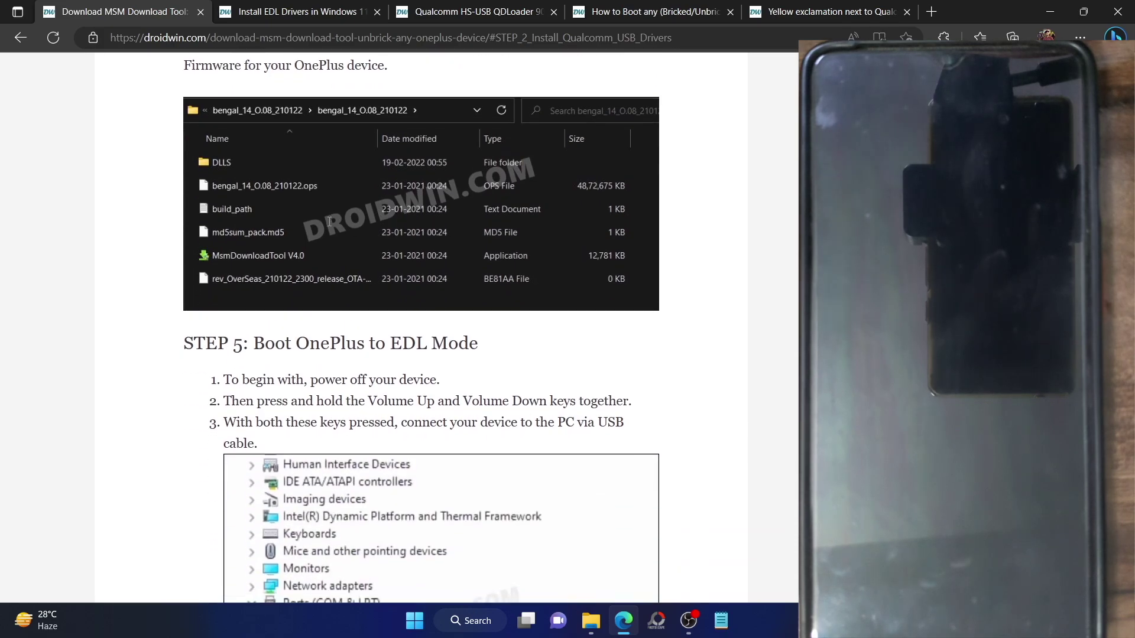
double_click(315, 345)
scroll(315, 345, "down", 1)
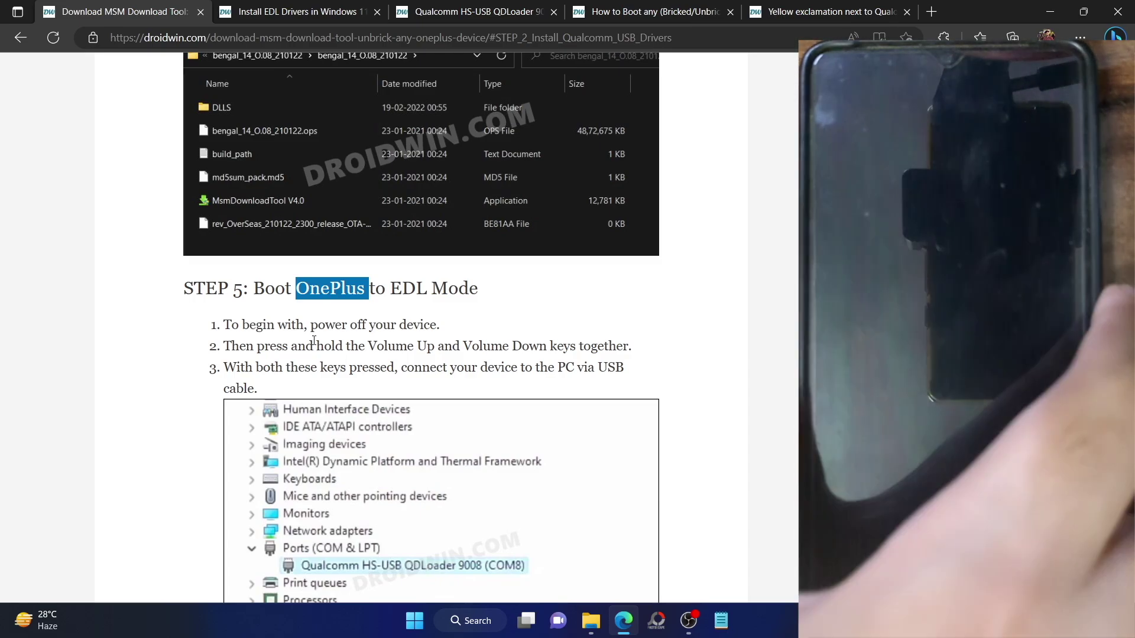
Read through Step 5's EDL instructions down to its Device Manager screenshot.
scroll(313, 341, "up", 5)
scroll(314, 341, "up", 20)
scroll(314, 341, "down", 1)
left_click_drag(310, 323, 601, 342)
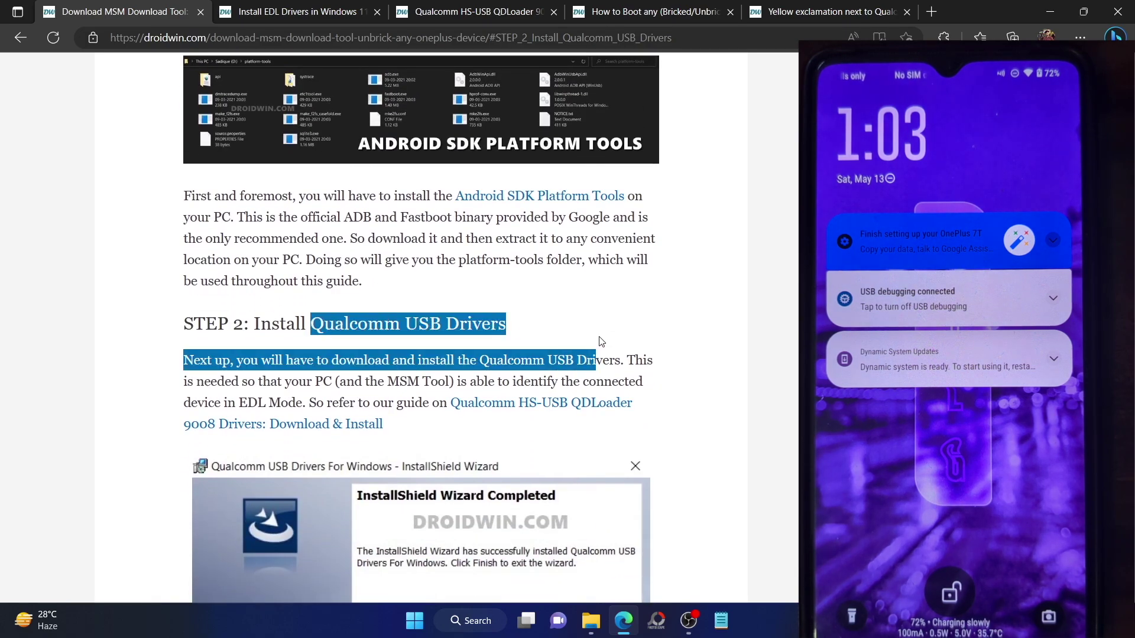
scroll(601, 341, "down", 8)
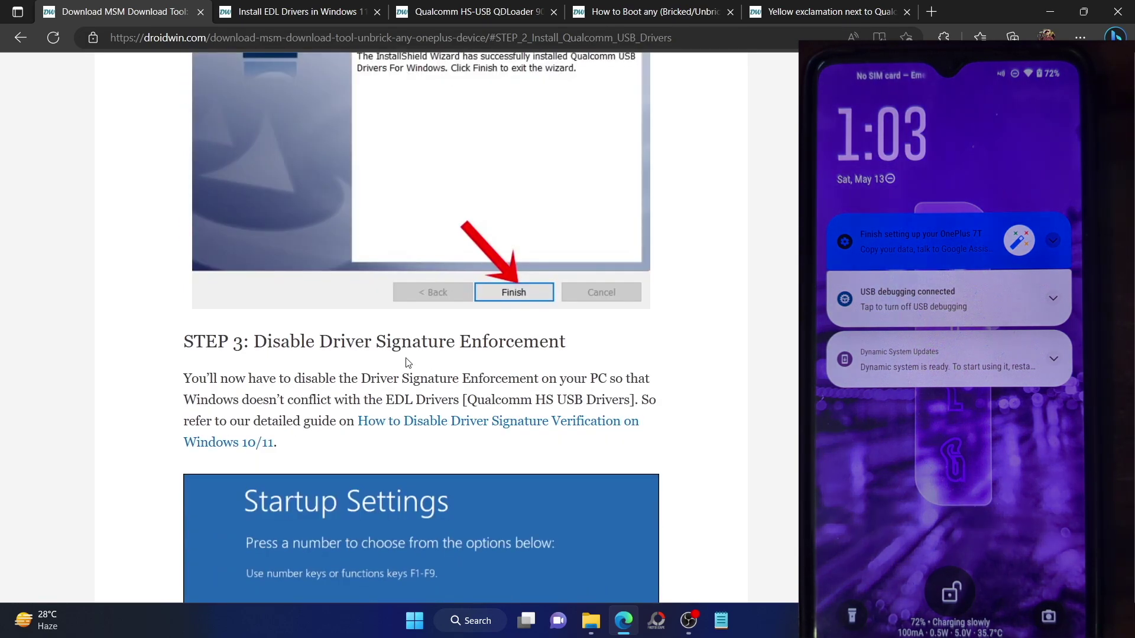
scroll(384, 331, "down", 9)
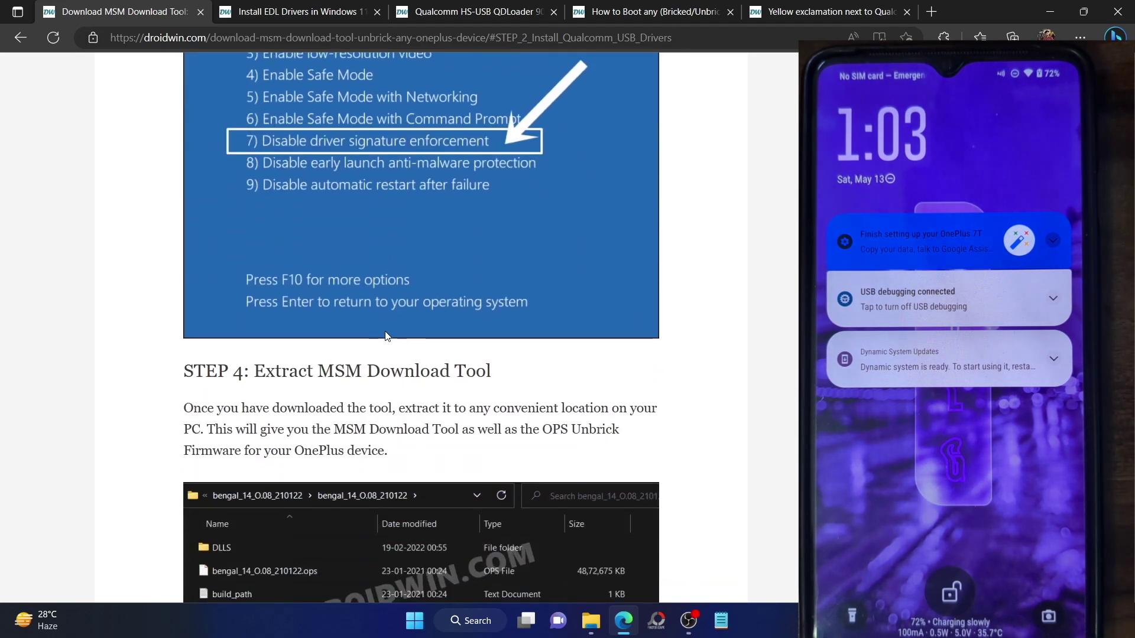
scroll(385, 334, "down", 3)
left_click_drag(317, 178, 696, 201)
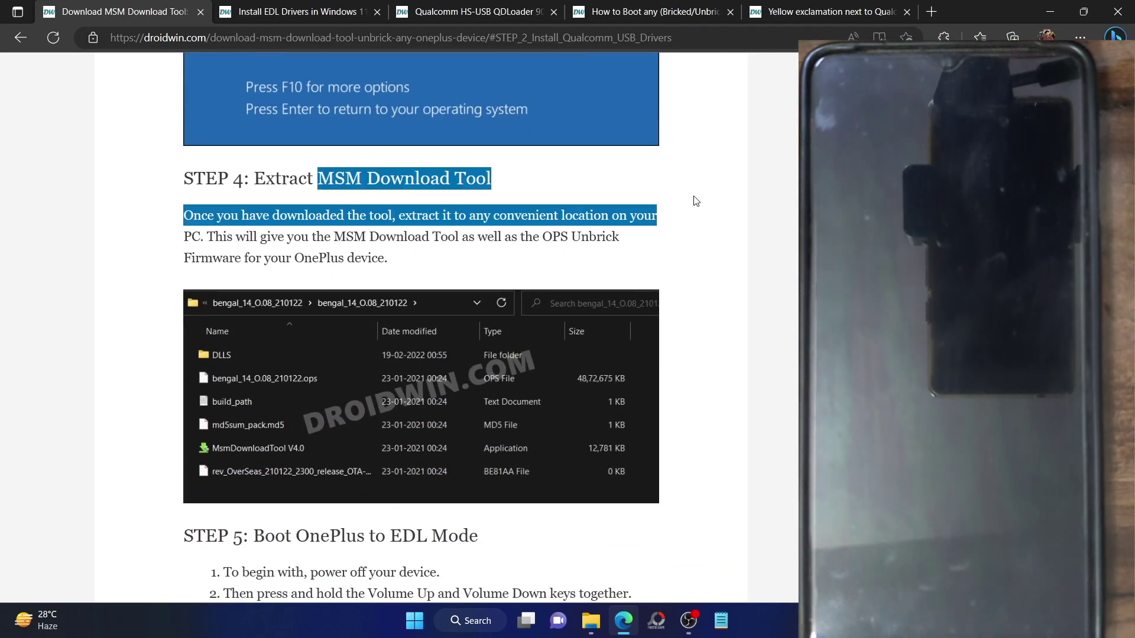
scroll(482, 385, "down", 7)
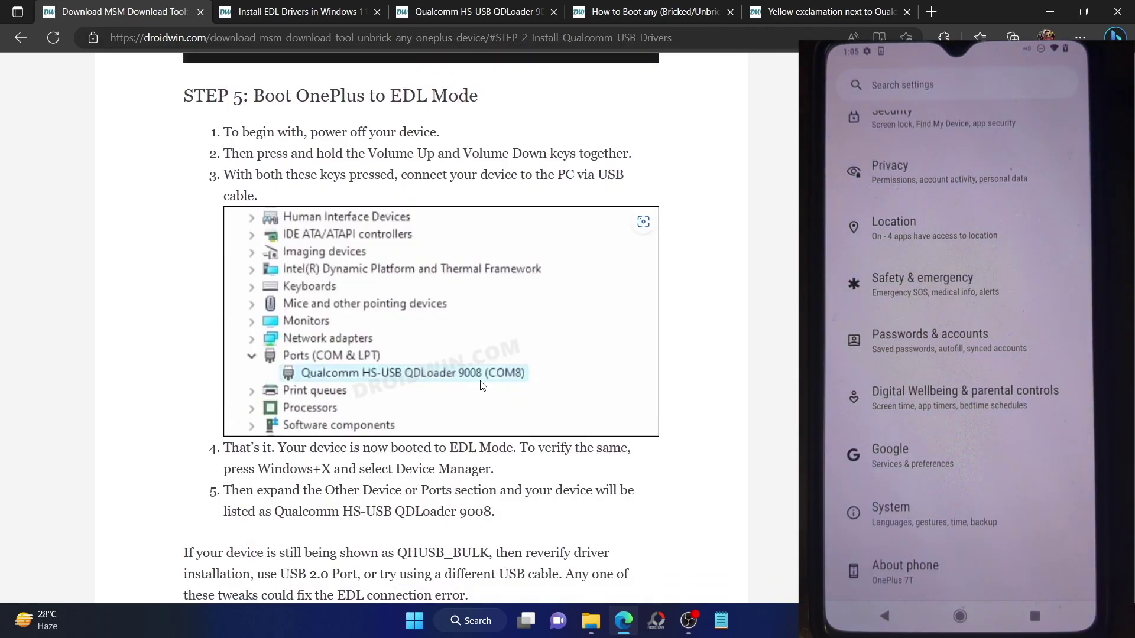
Open Device Manager from the Start quick links and expand Ports (COM & LPT).
right_click(414, 618)
left_click(403, 293)
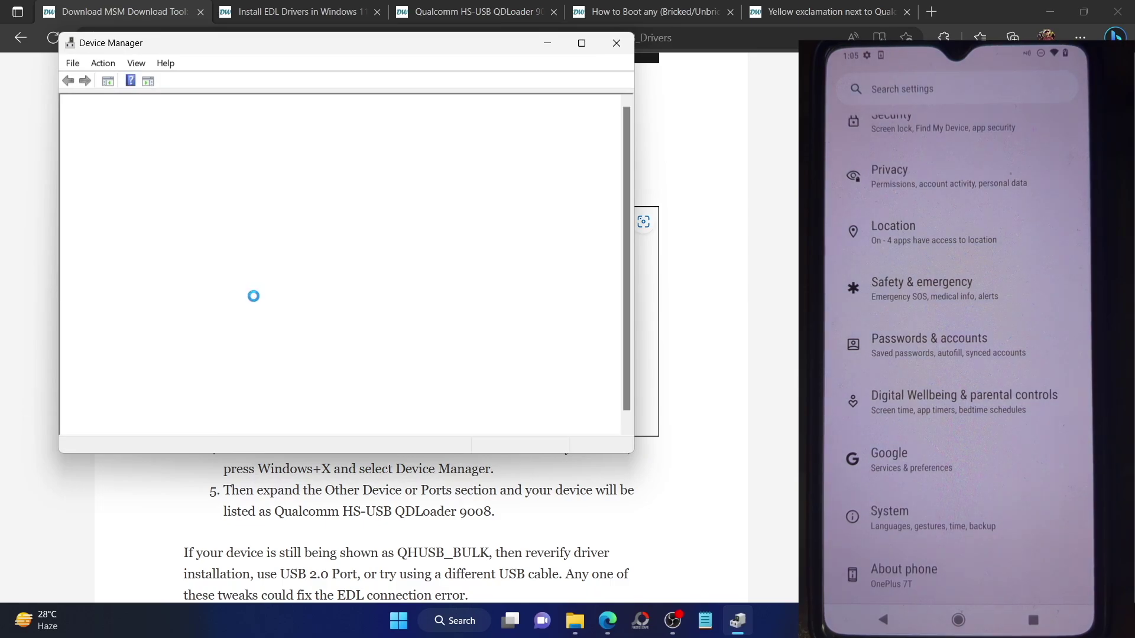
left_click(82, 315)
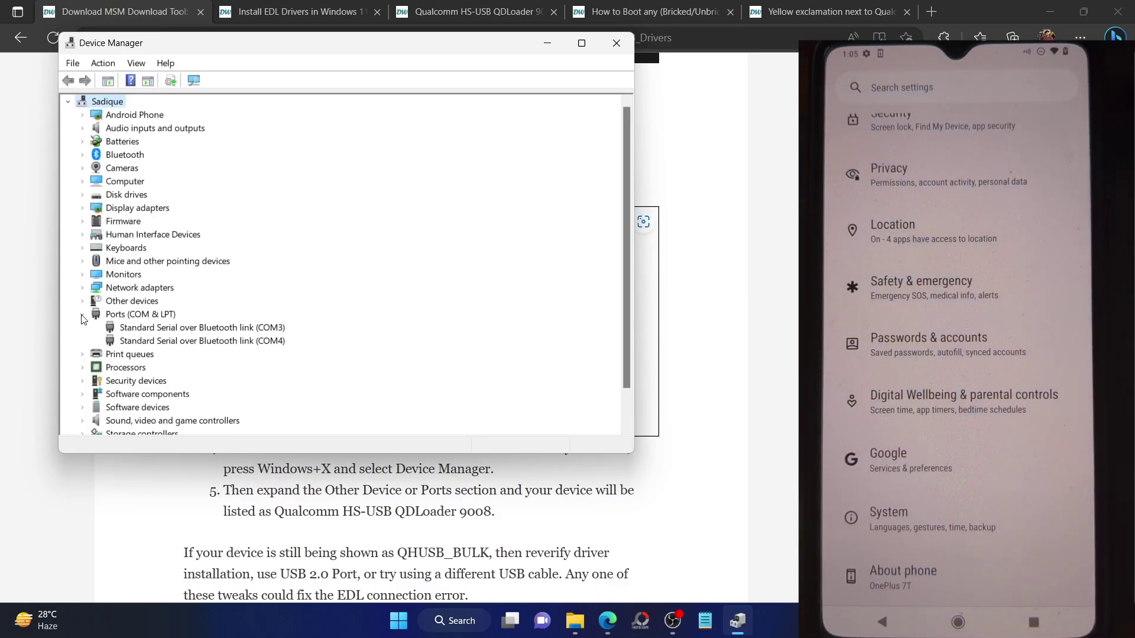
Move the Device Manager window beside the article to uncover Step 5.
left_click_drag(467, 53, 1012, 174)
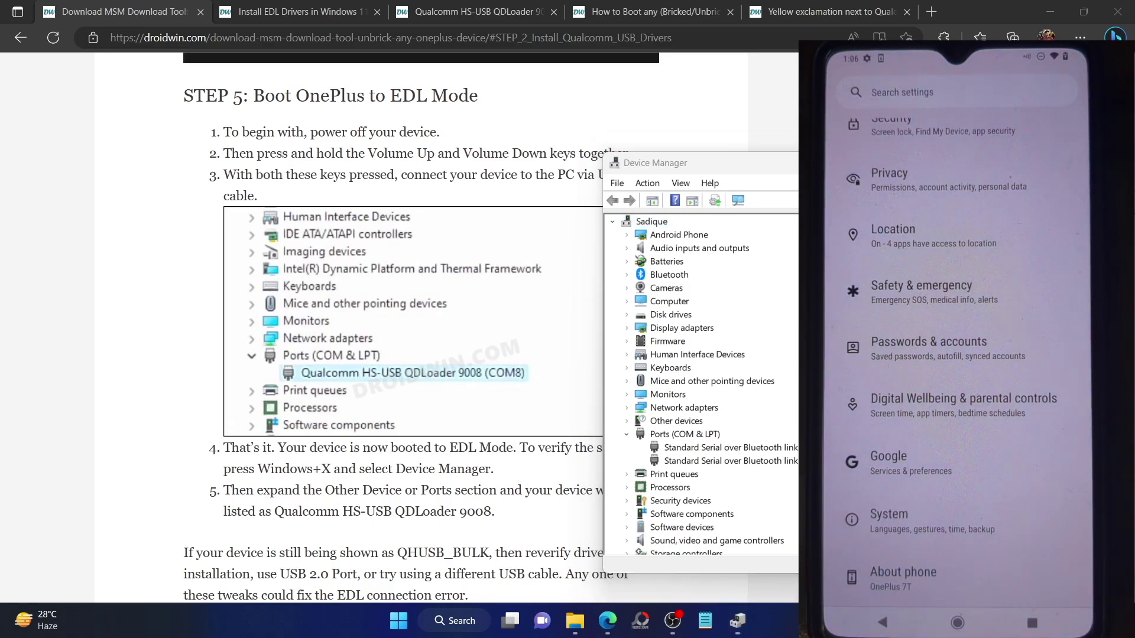
left_click_drag(827, 163, 318, 109)
scroll(353, 371, "down", 1)
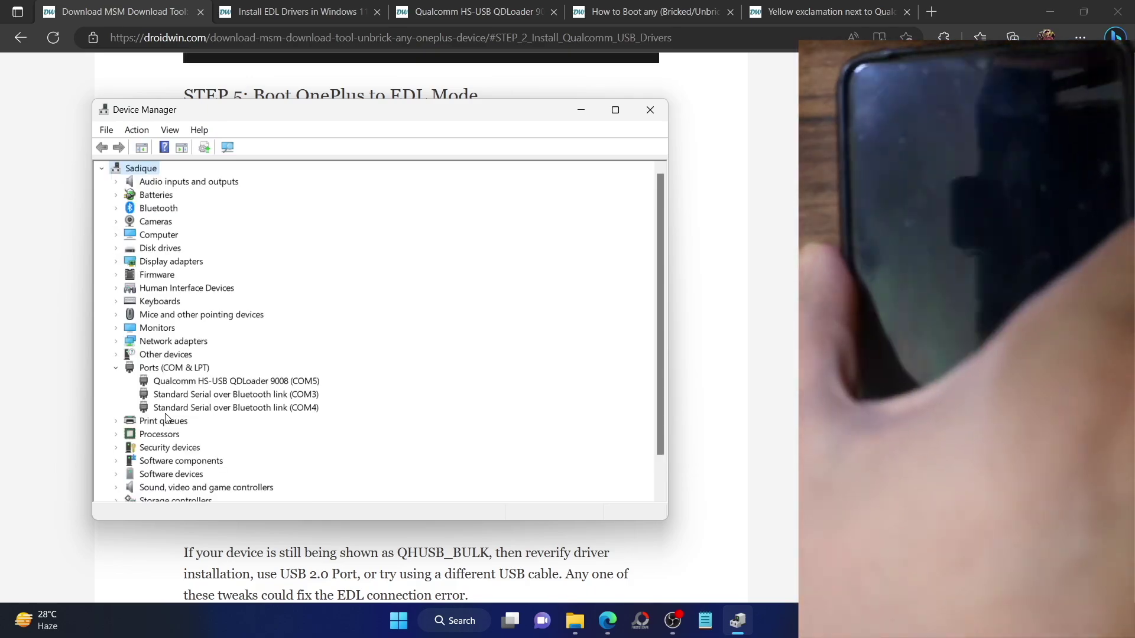
Select the QDLoader 9008 (COM5) device, then open the Yellow exclamation fix article in Edge.
left_click(218, 384)
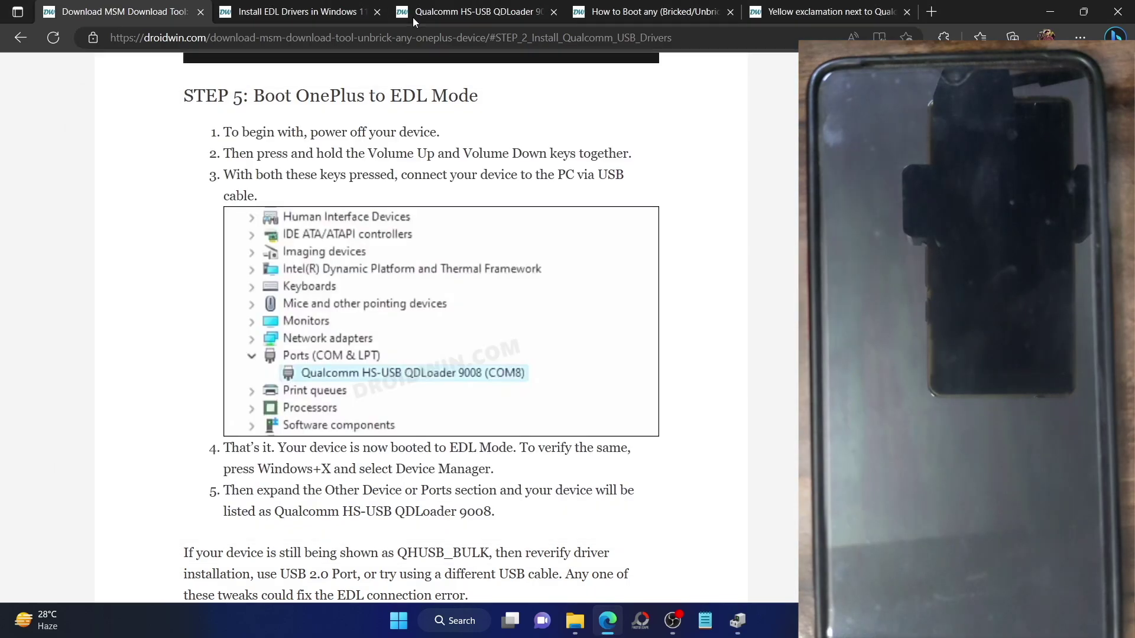
left_click(413, 17)
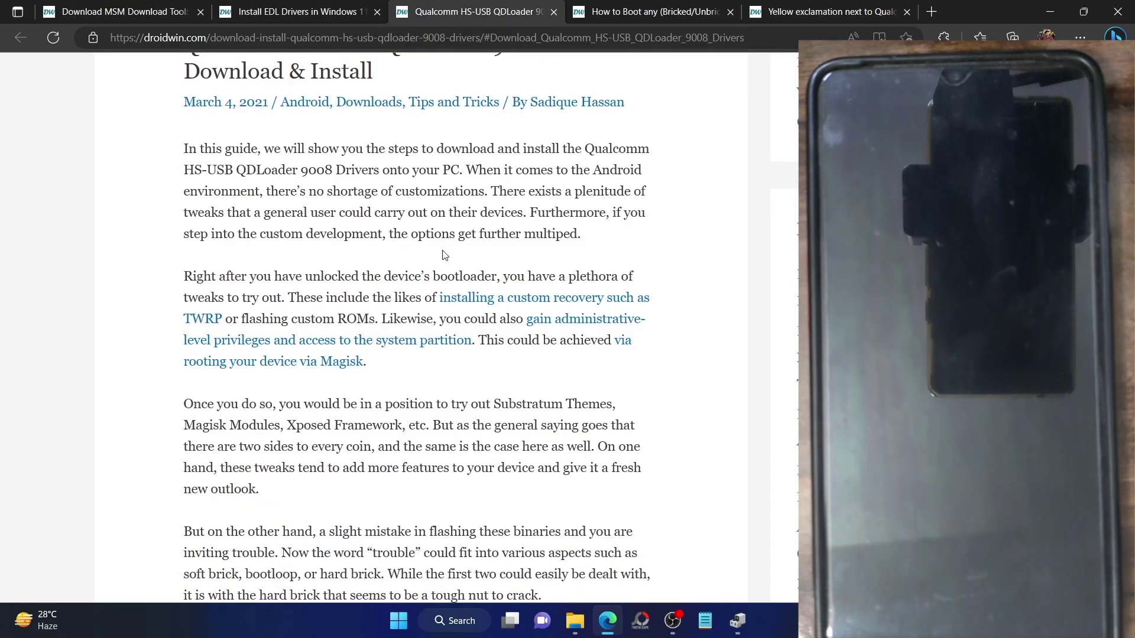
left_click(295, 13)
left_click(625, 18)
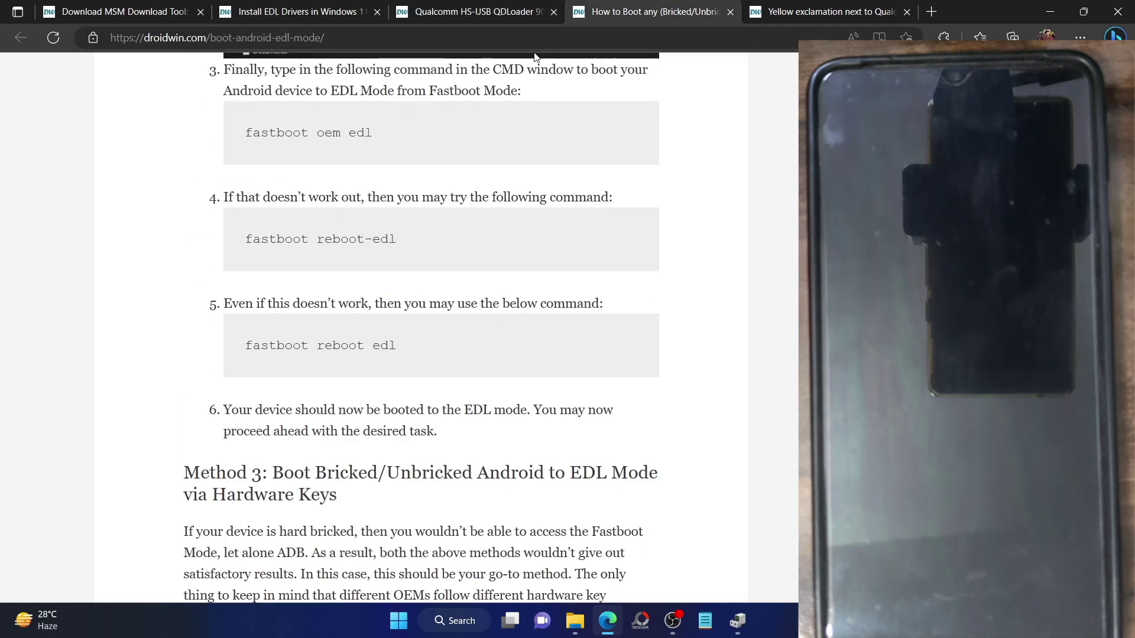
left_click(517, 15)
left_click(250, 12)
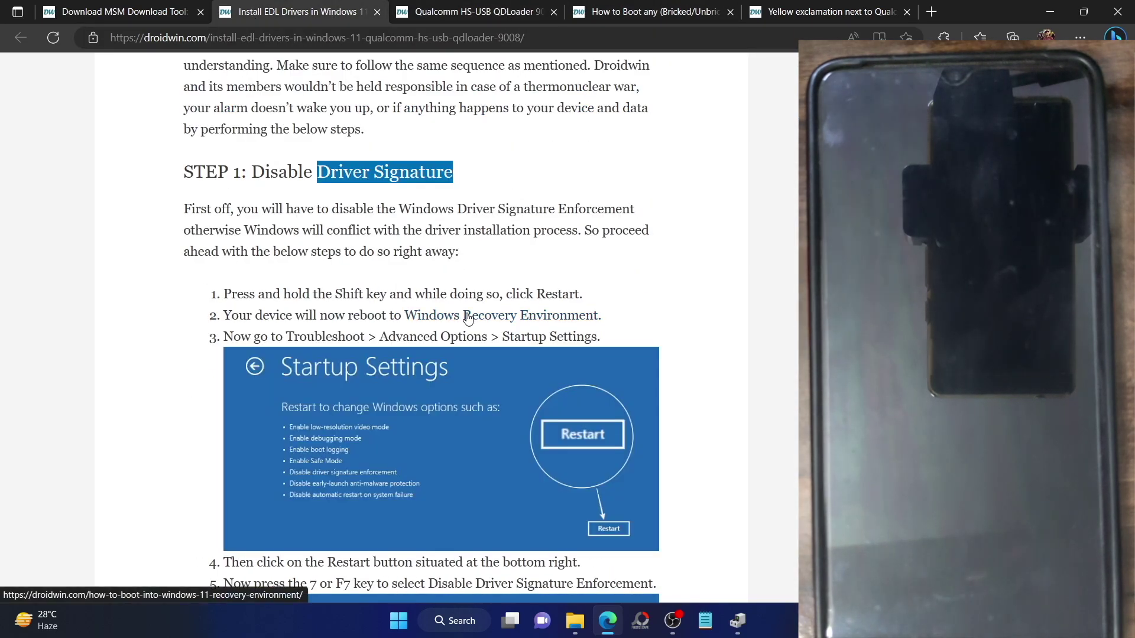
scroll(463, 317, "up", 8)
left_click(892, 15)
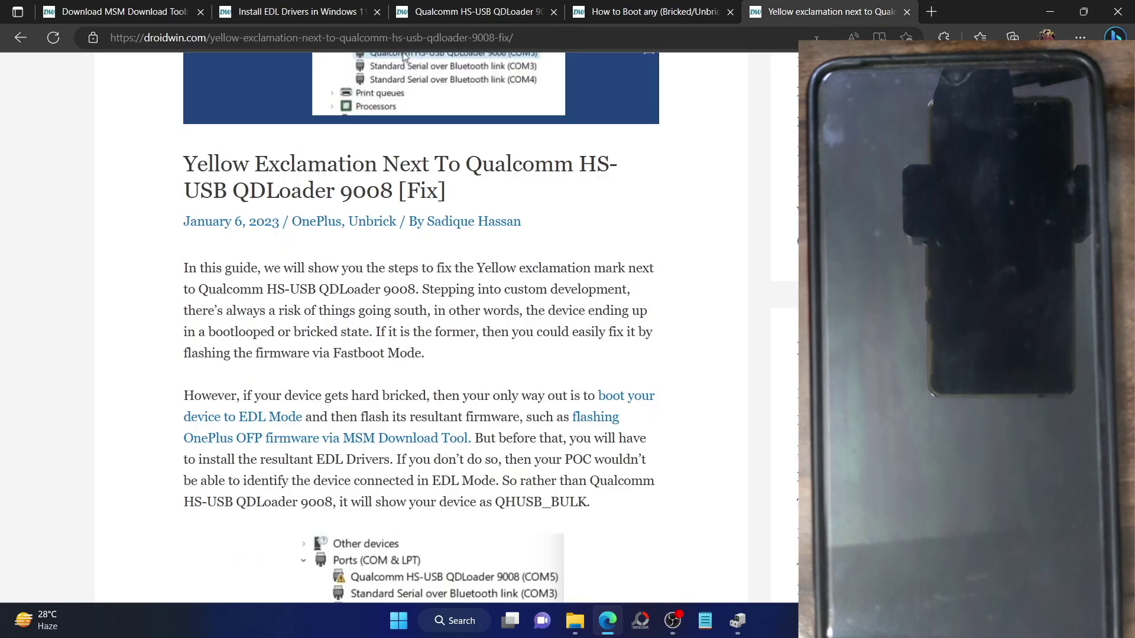
Scroll the article down to 'Fix Yellow exclamation mark next to Qualcomm HS-USB QDLoader 9008'.
scroll(459, 293, "down", 5)
scroll(460, 294, "down", 2)
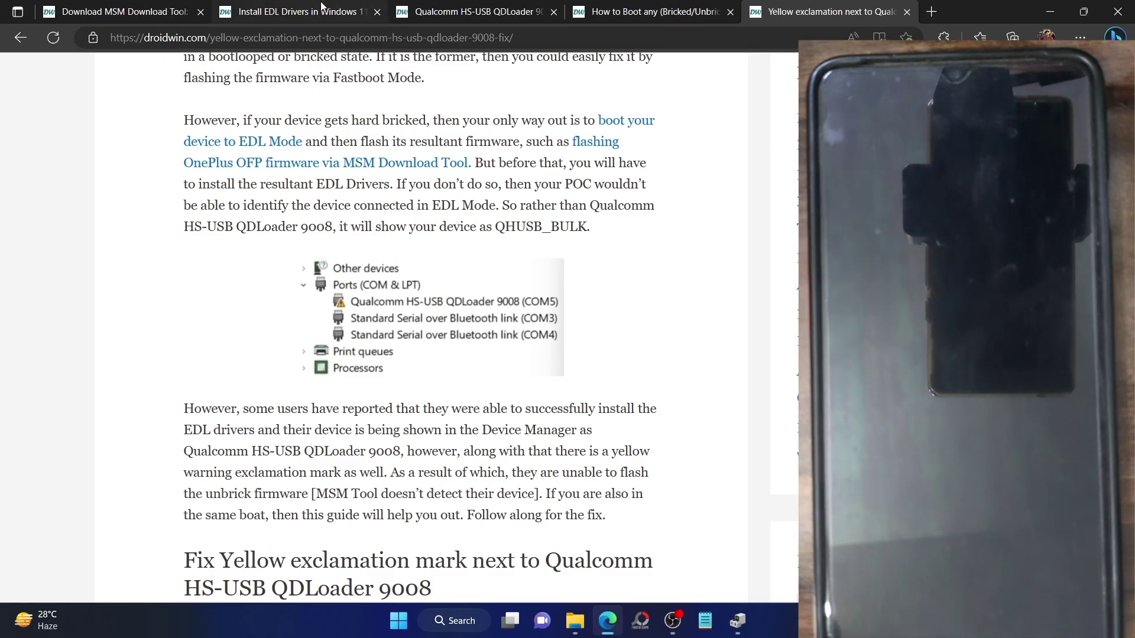
Revisit the EDL Drivers, MSM and Yellow exclamation guides, then reopen Device Manager with Win+X.
left_click(296, 11)
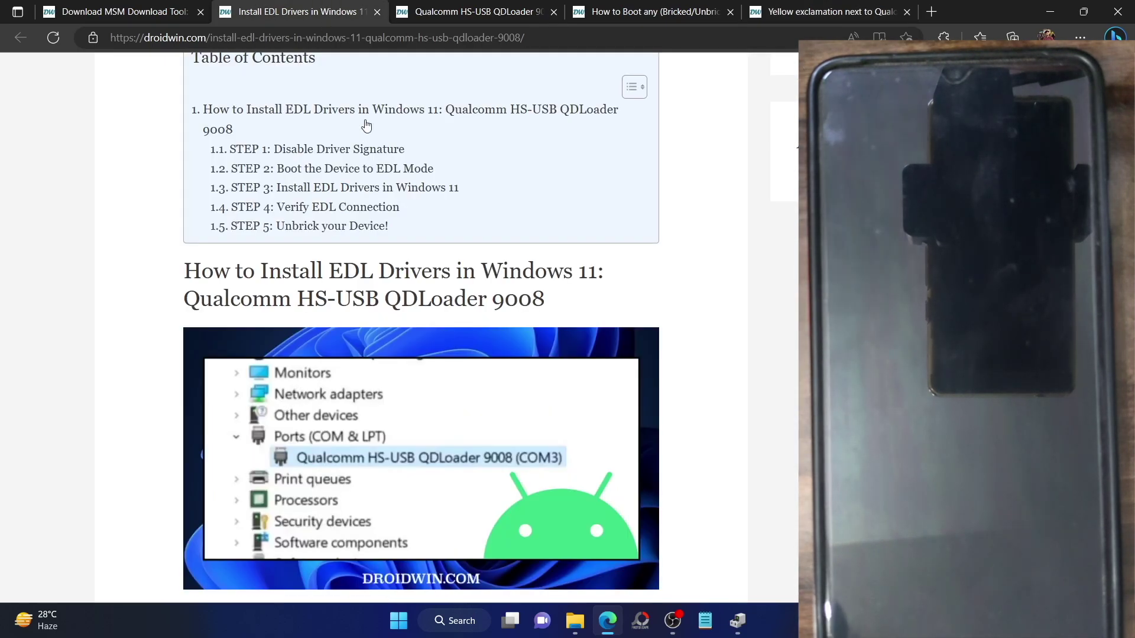
left_click(118, 11)
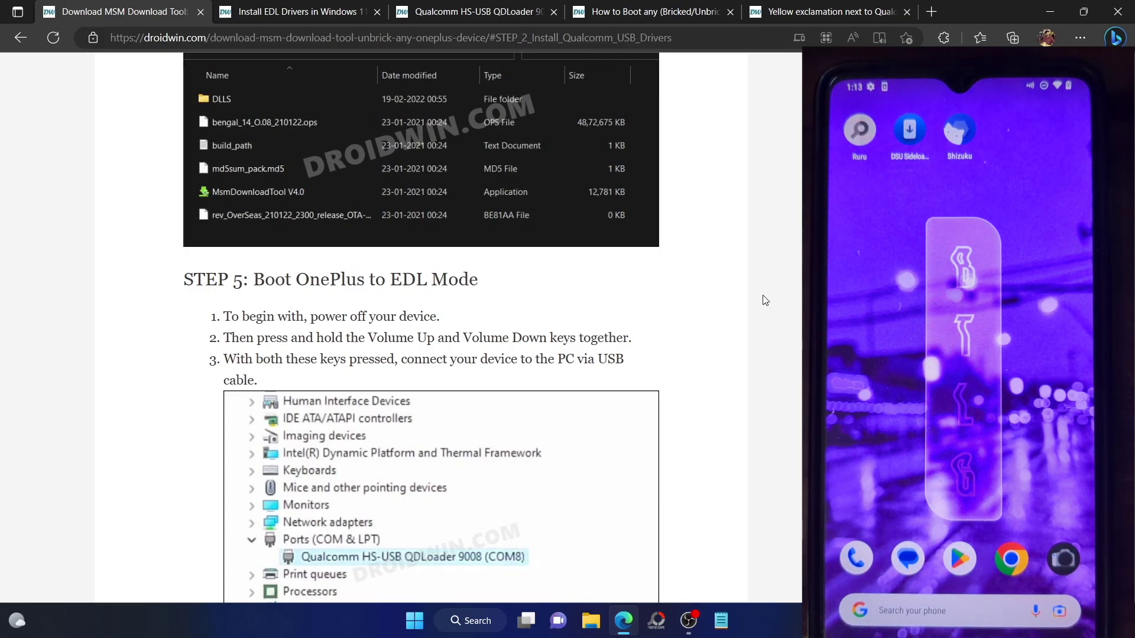
left_click(780, 9)
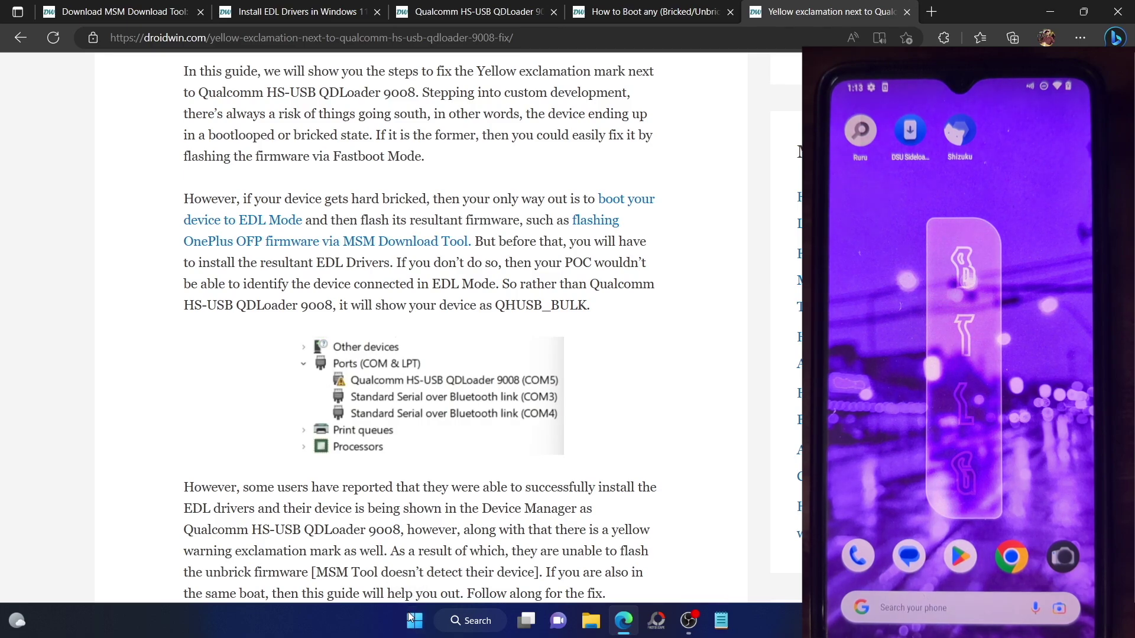
key("super+x")
left_click(385, 292)
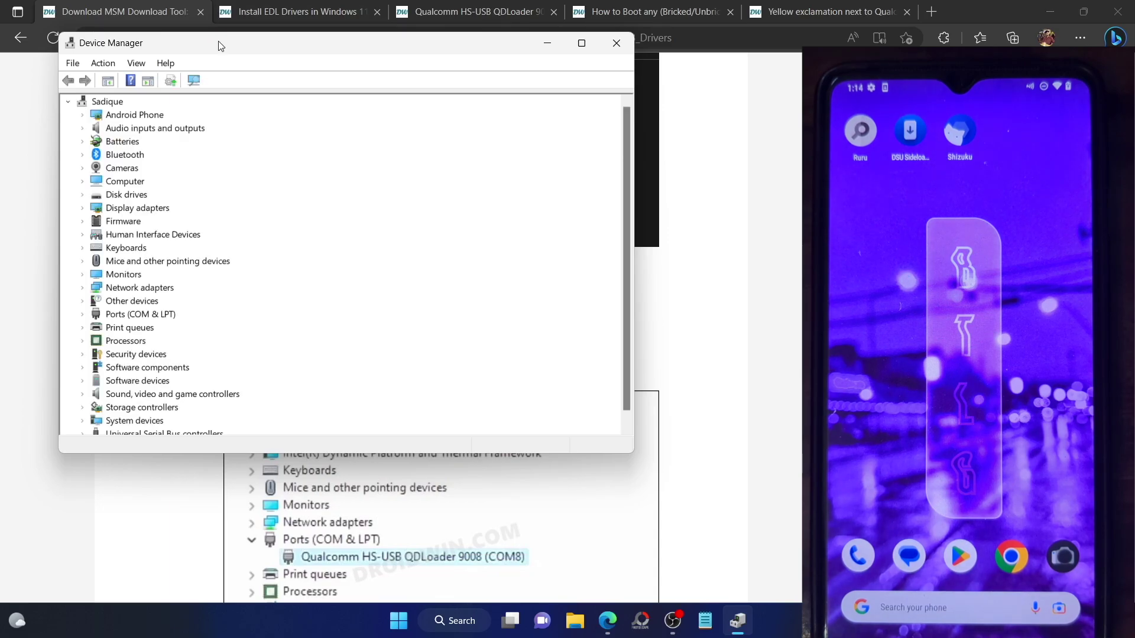
Expand Ports (COM & LPT), check the warning on QDLoader 9008 (COM5), and minimize Device Manager.
left_click(83, 314)
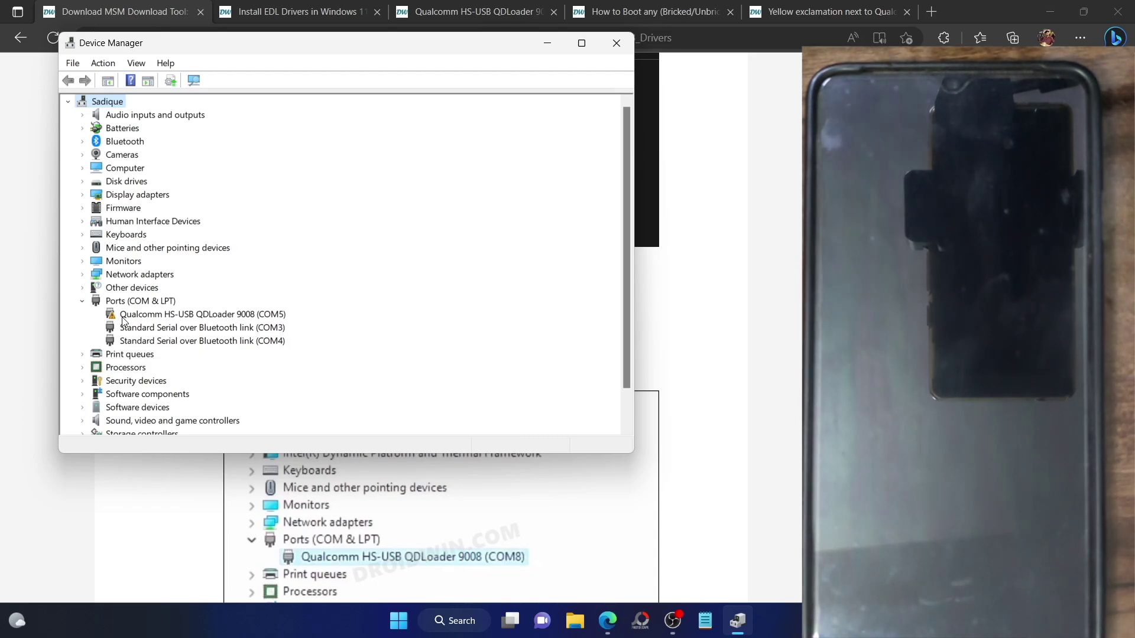
left_click(163, 316)
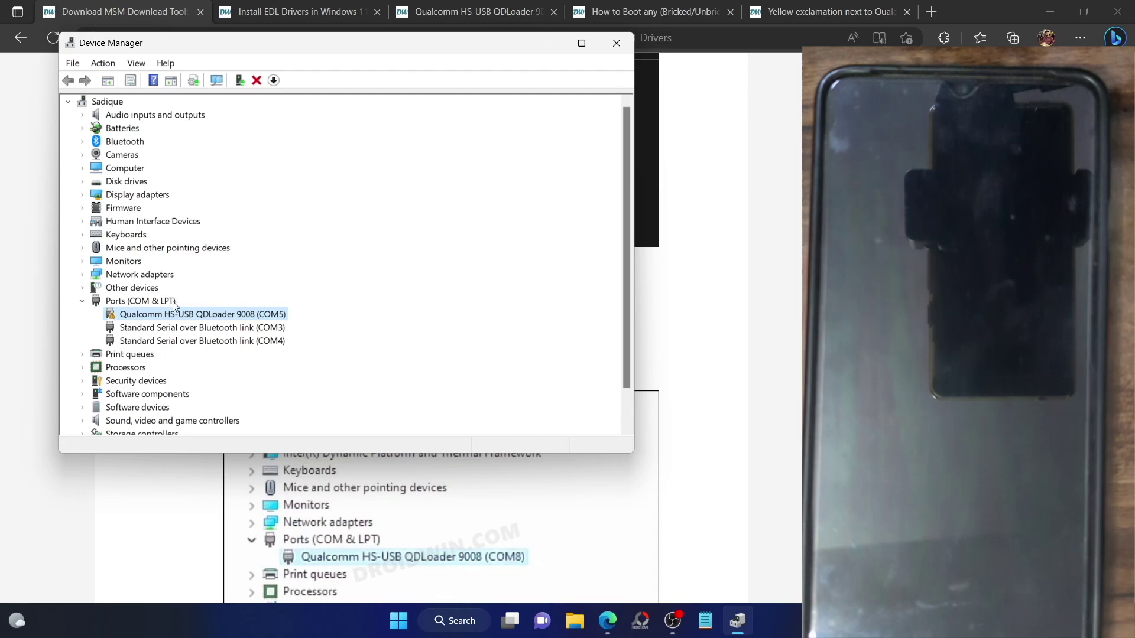
left_click(542, 49)
Cycle through the driver and EDL guides, settling on the Install EDL Drivers in Windows 11 guide.
left_click(296, 11)
left_click(473, 12)
left_click(646, 12)
left_click(296, 11)
scroll(367, 248, "down", 5)
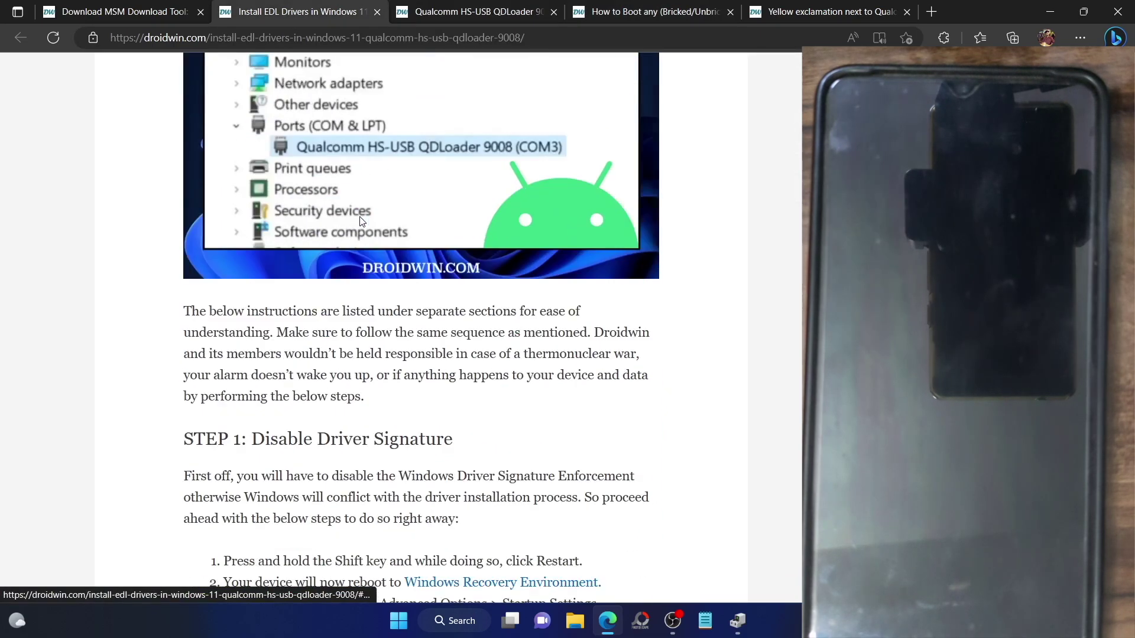
Scroll the EDL drivers guide to Step 1's F7 Disable Driver Signature instructions and Step 2.
scroll(361, 221, "down", 7)
scroll(355, 224, "up", 1)
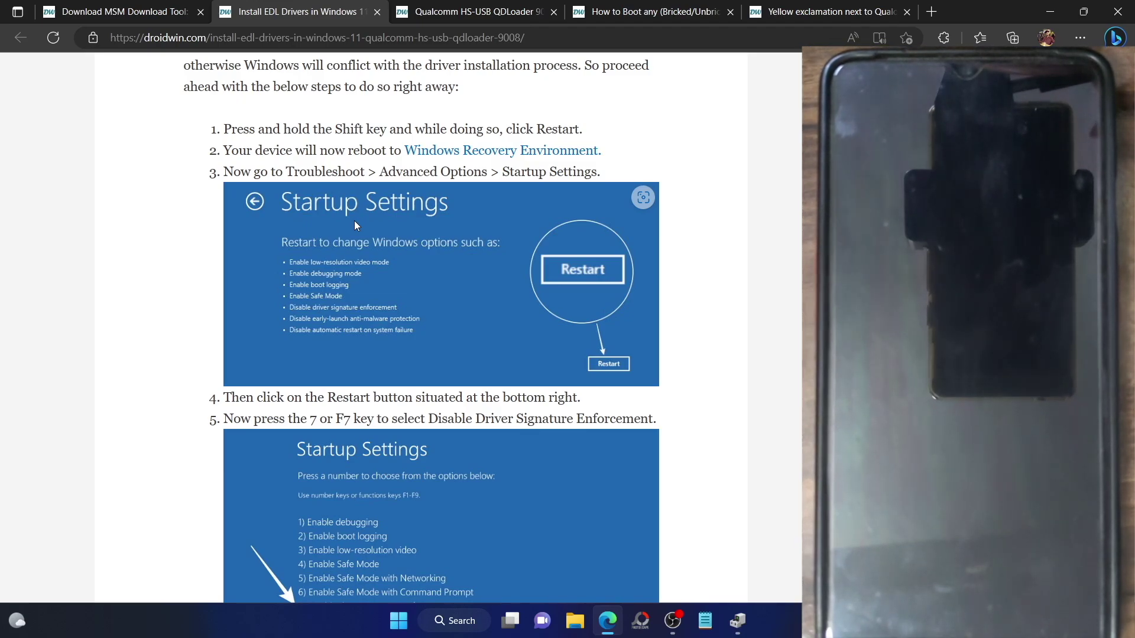
scroll(354, 225, "up", 1)
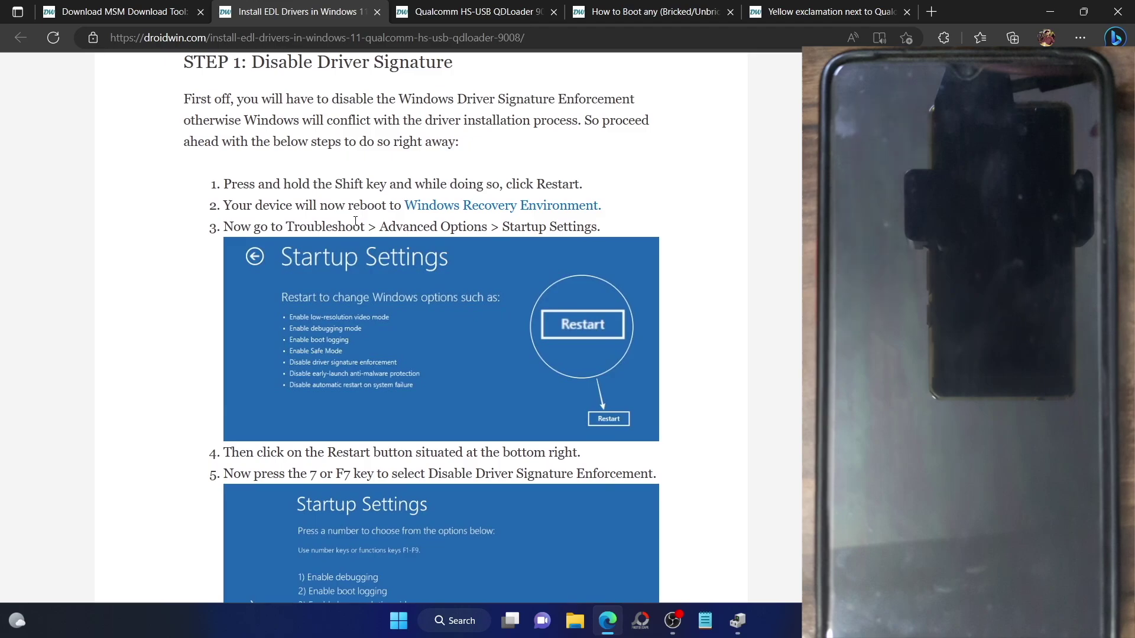
scroll(355, 221, "down", 1)
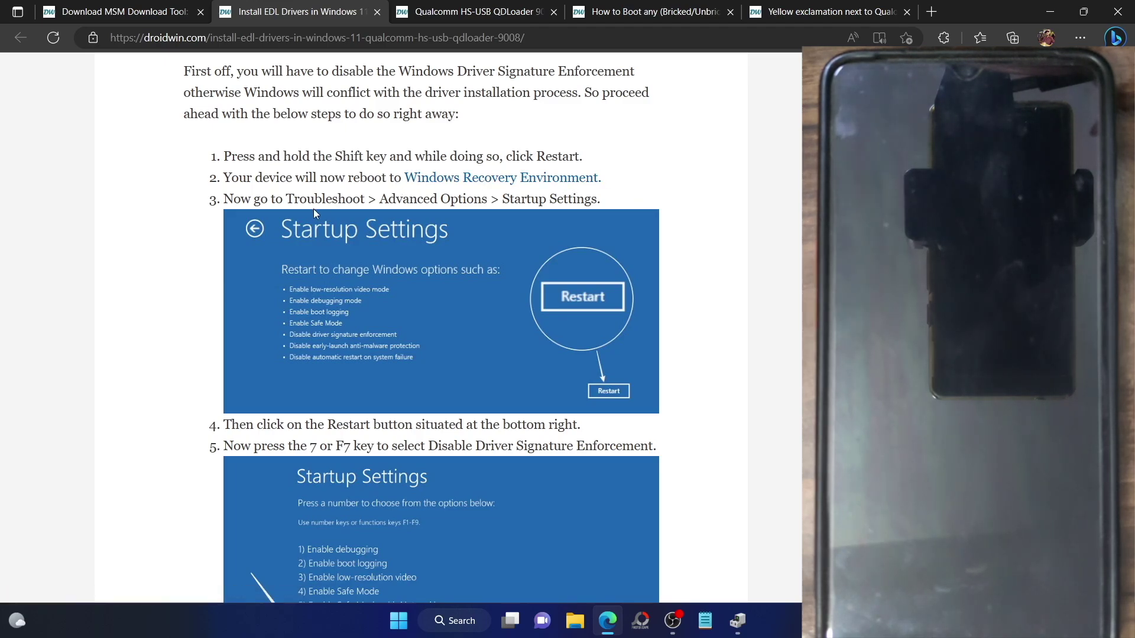
scroll(553, 208, "down", 3)
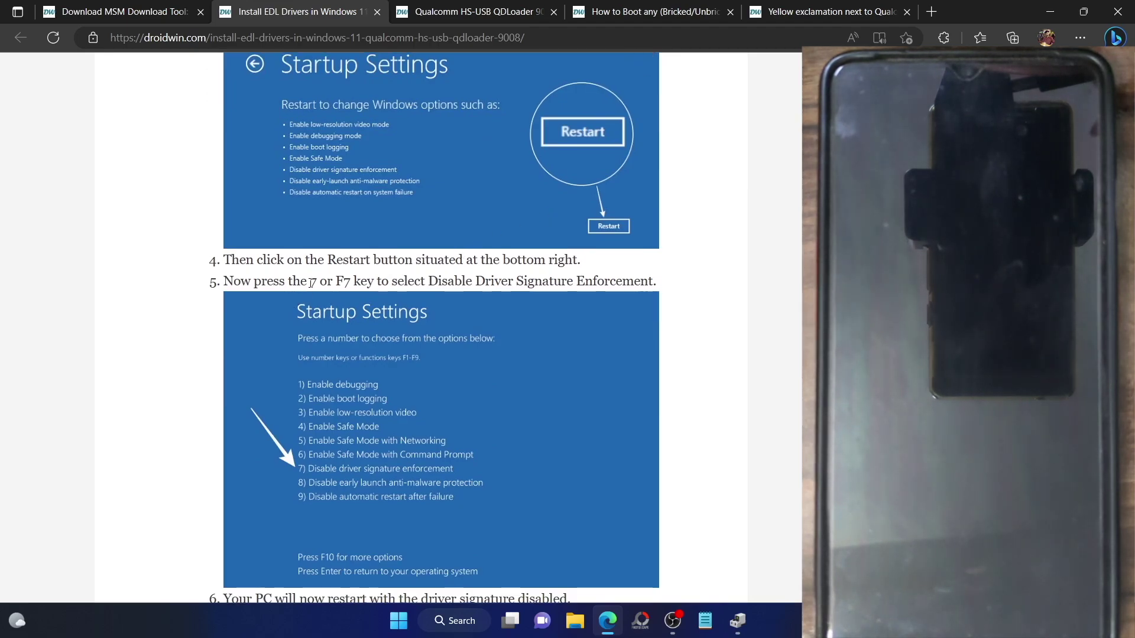
scroll(330, 445, "down", 1)
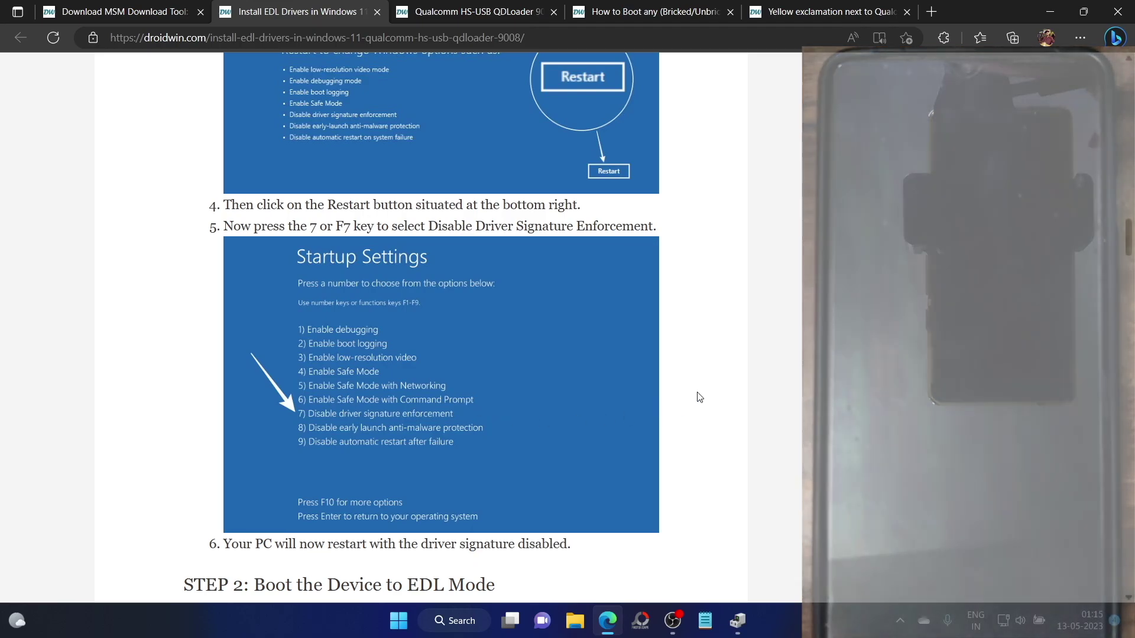
scroll(712, 334, "up", 5)
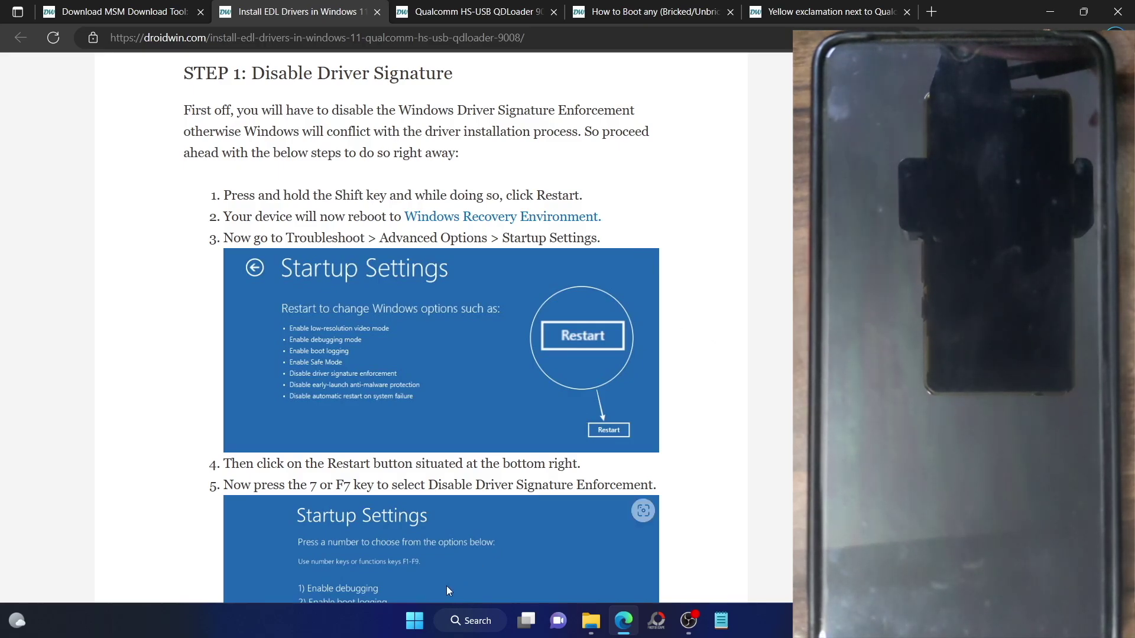
Reopen Device Manager from Start and select Qualcomm HS-USB QDLoader 9008 (COM5) under Ports.
right_click(423, 620)
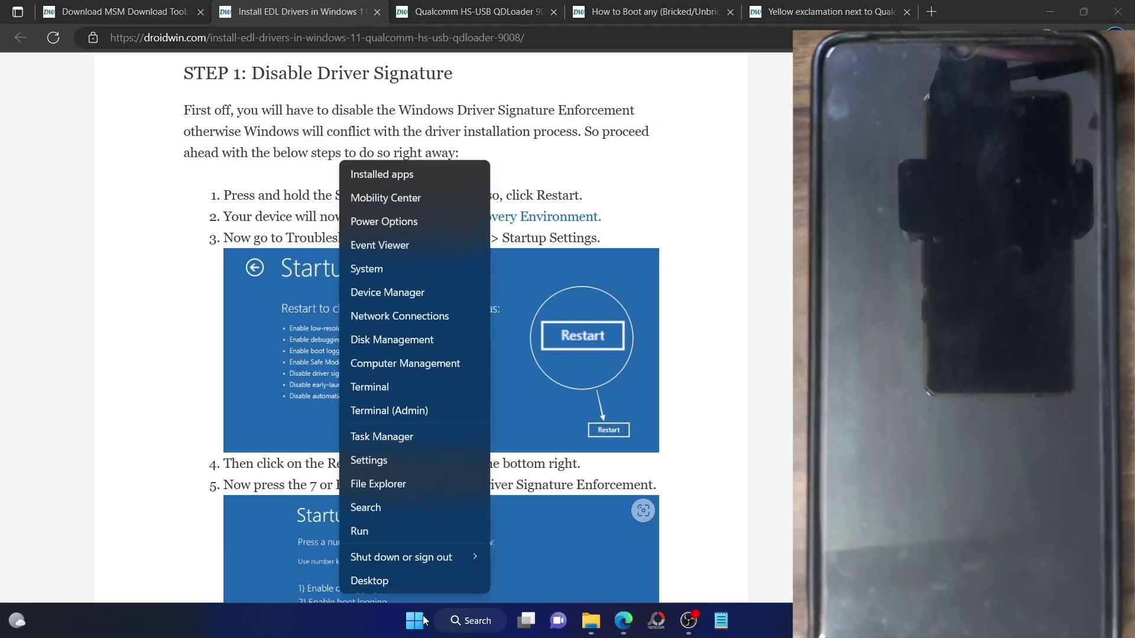
left_click(409, 281)
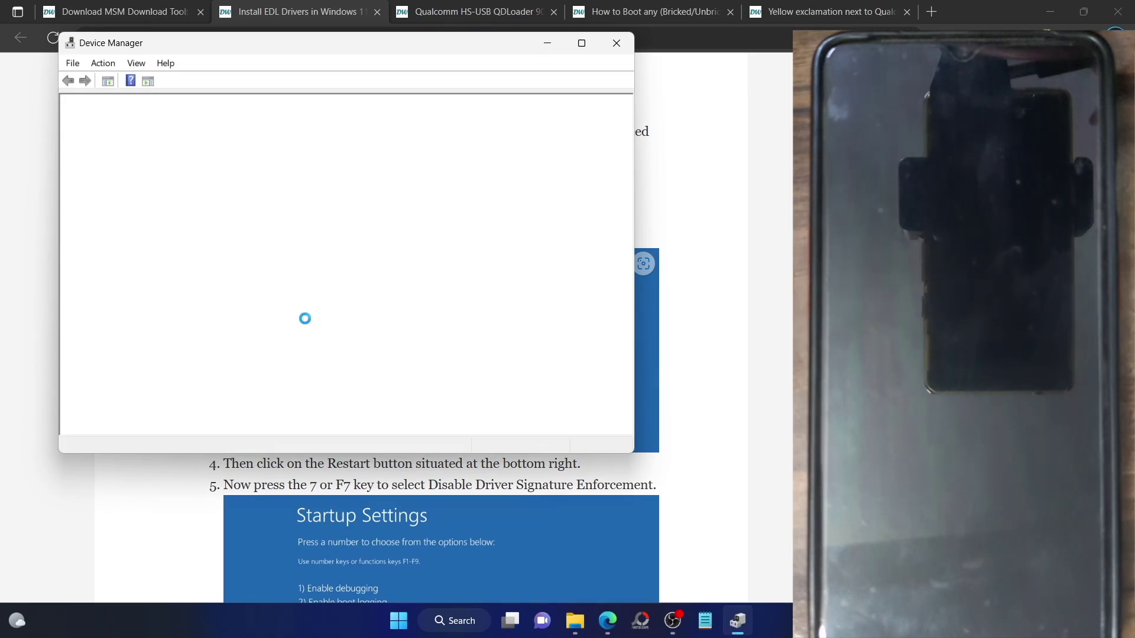
left_click(81, 301)
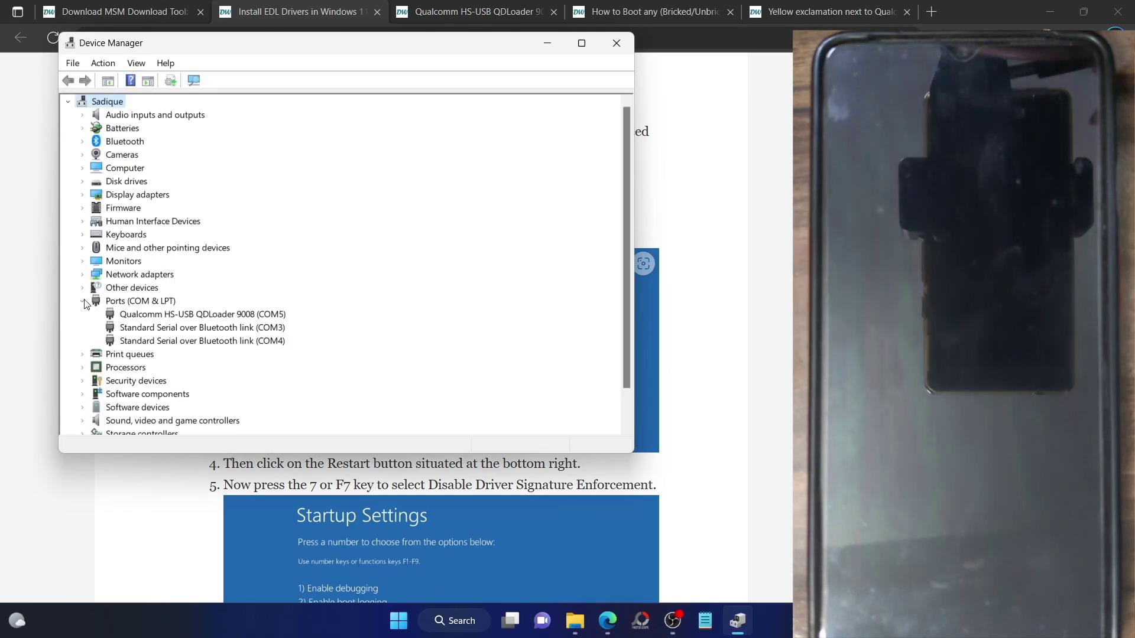
left_click(164, 315)
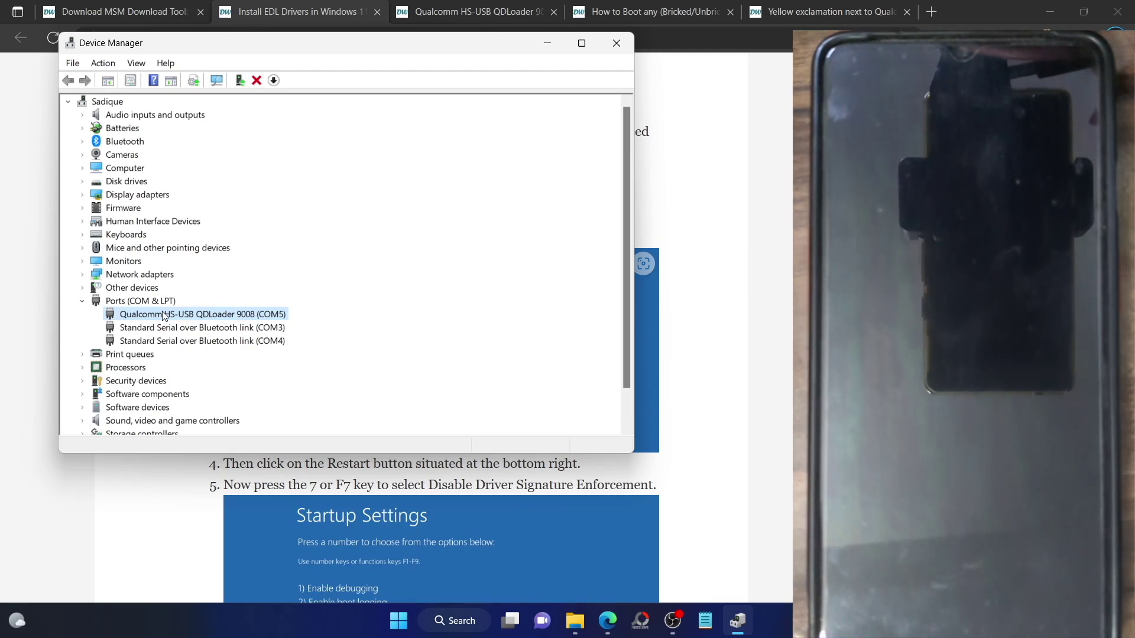
Hide Device Manager, skim the MSM Download Tool article, then show the hotdogb_14_O.01_211210_repack folder.
left_click(539, 46)
left_click(150, 14)
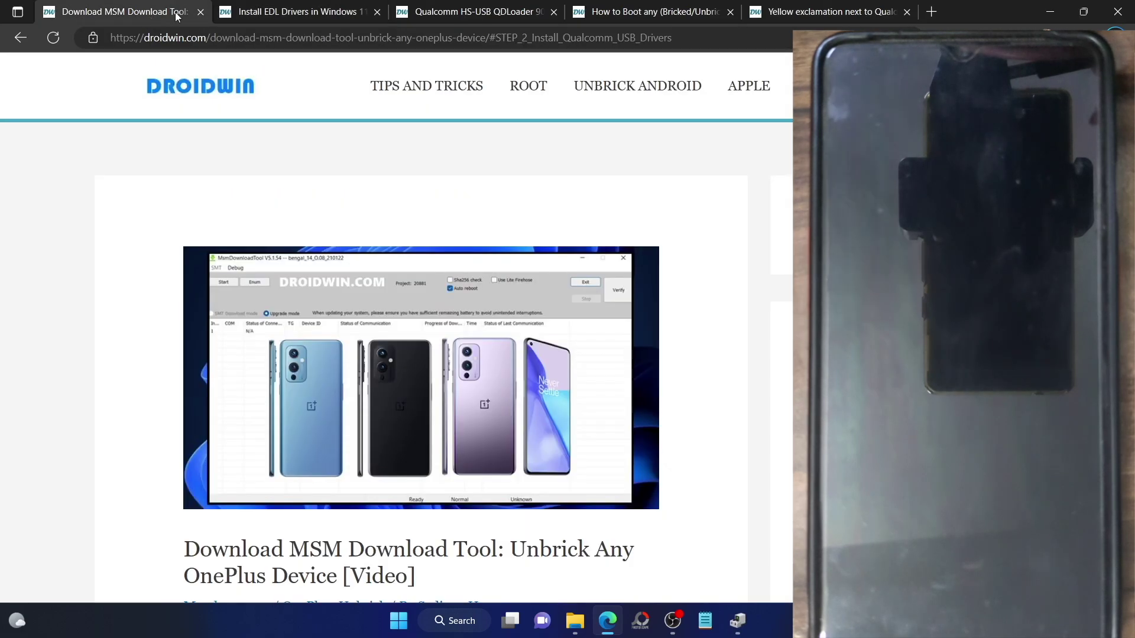
scroll(242, 286, "down", 15)
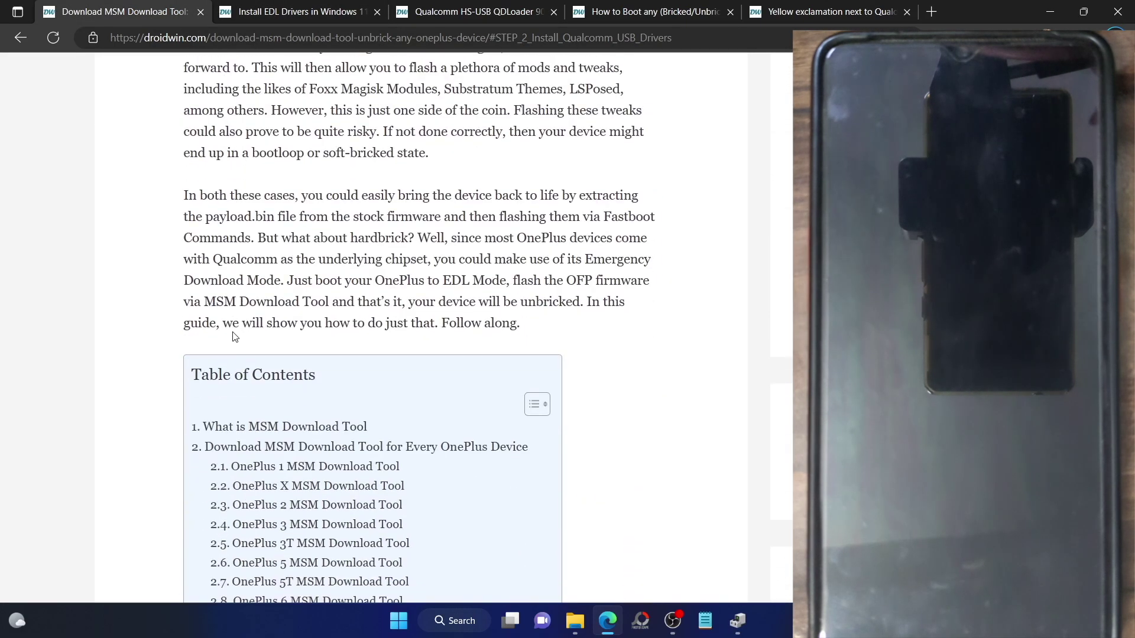
scroll(362, 232, "down", 9)
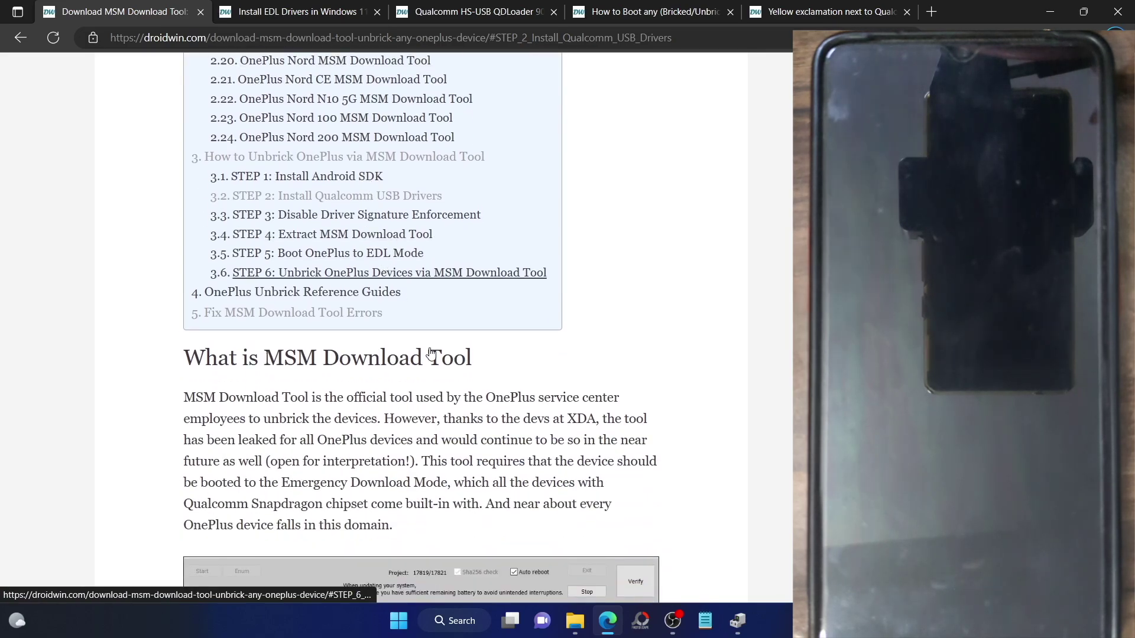
left_click(577, 629)
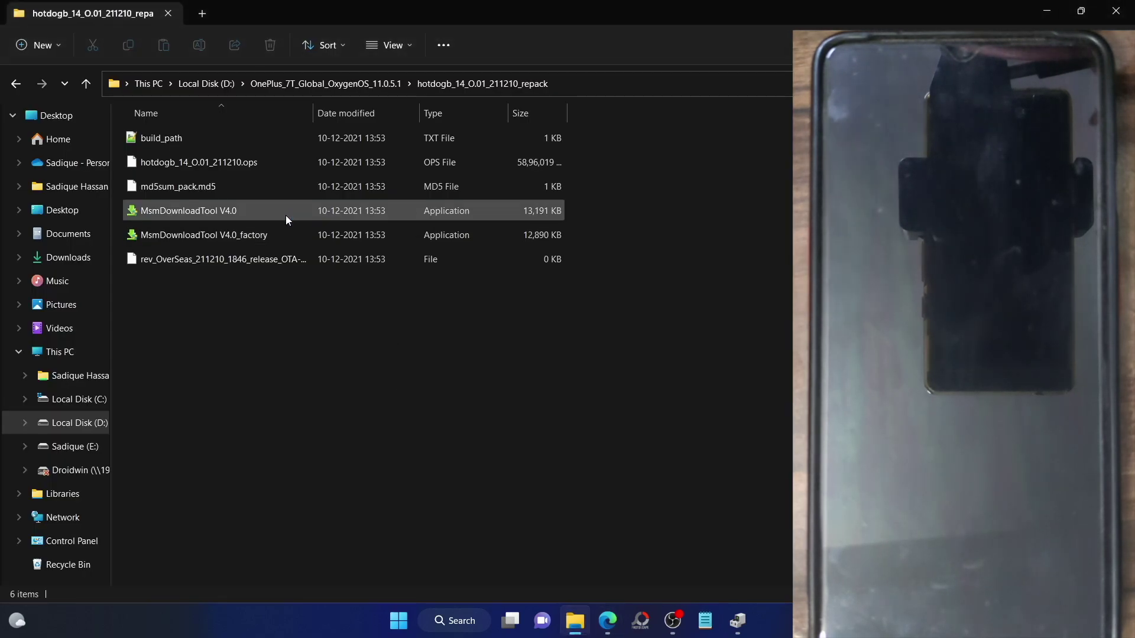
Launch MsmDownloadTool V4.0 from the hotdogb_14_O.01_211210_repack folder to bring up its Login dialog.
left_click(286, 216)
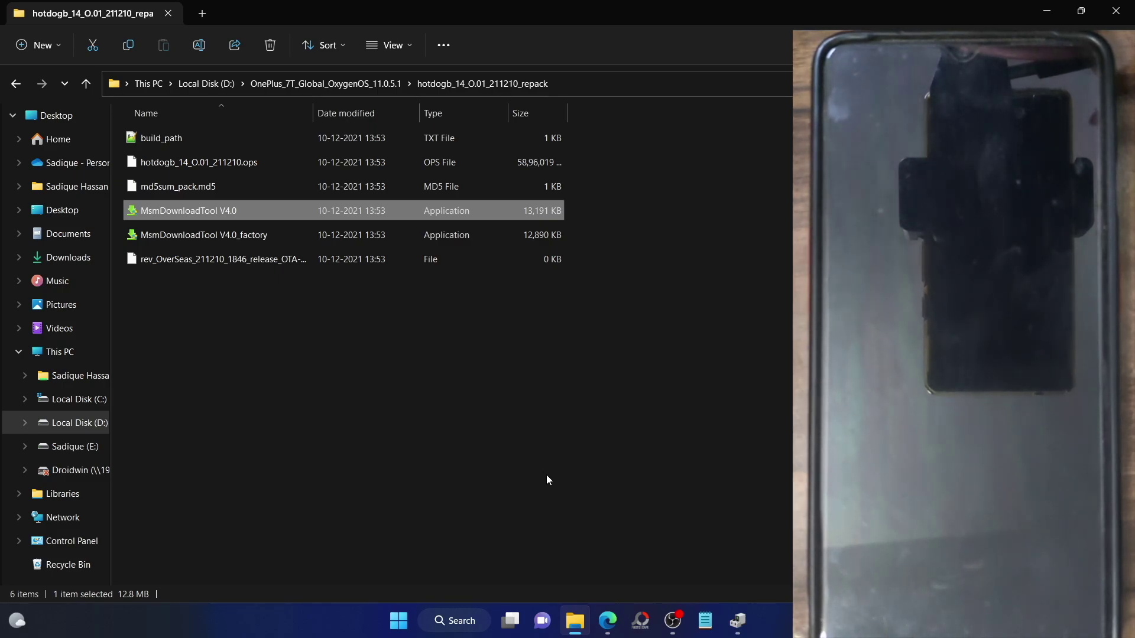
mouse_move(600, 626)
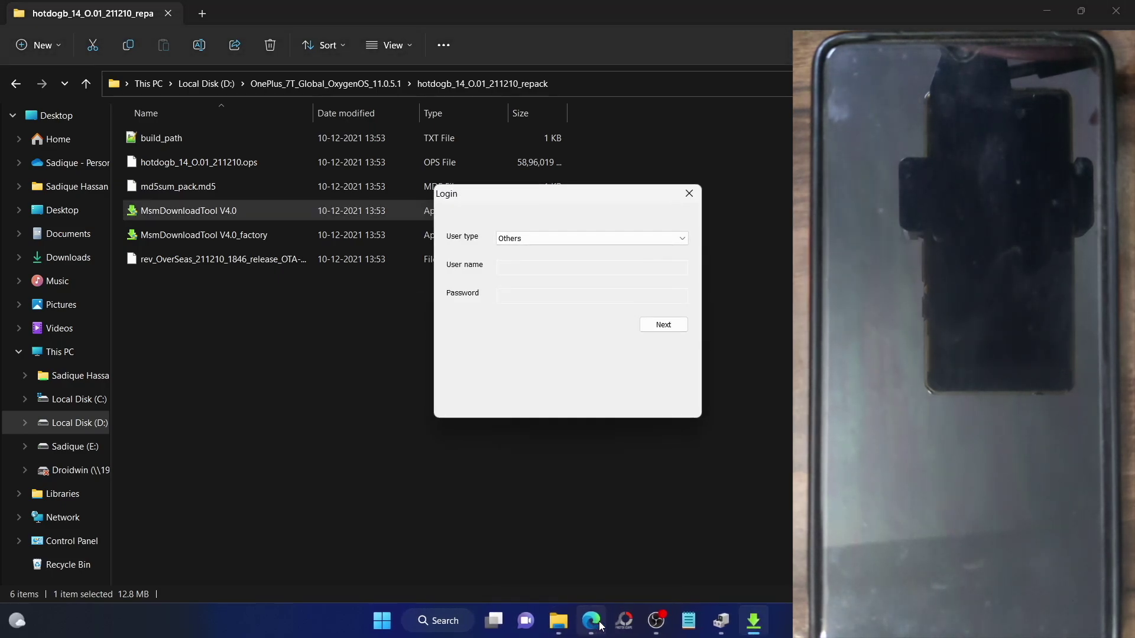
Pass the Login dialog, select the COM5 Connected row, and compare it with Device Manager's QDLoader port.
left_click(665, 329)
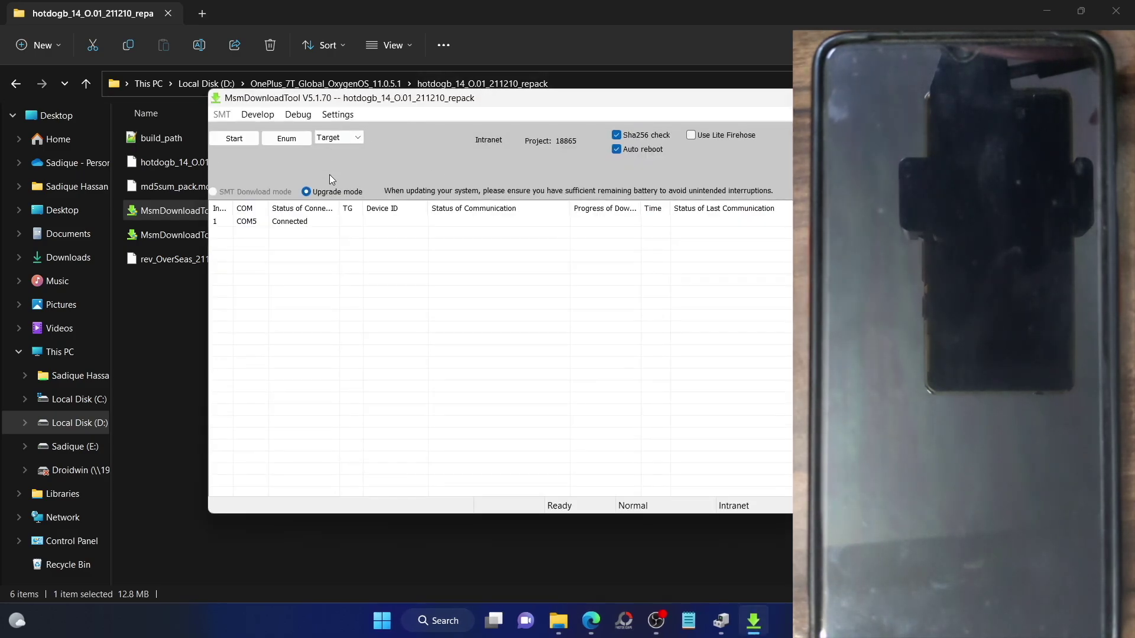
left_click(304, 228)
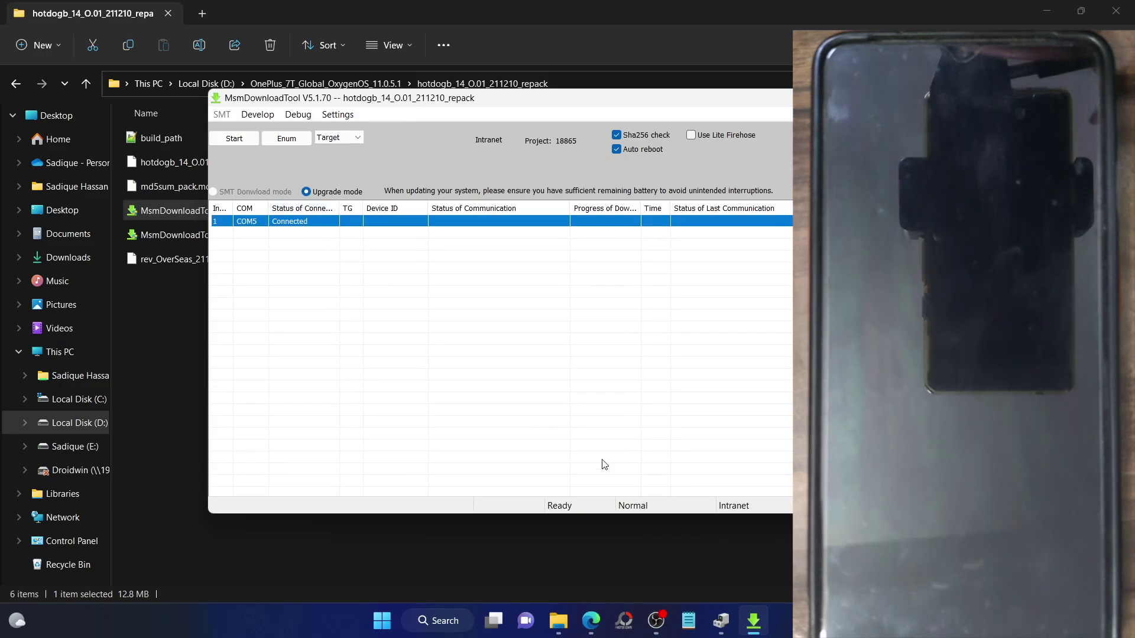
key("alt+Tab")
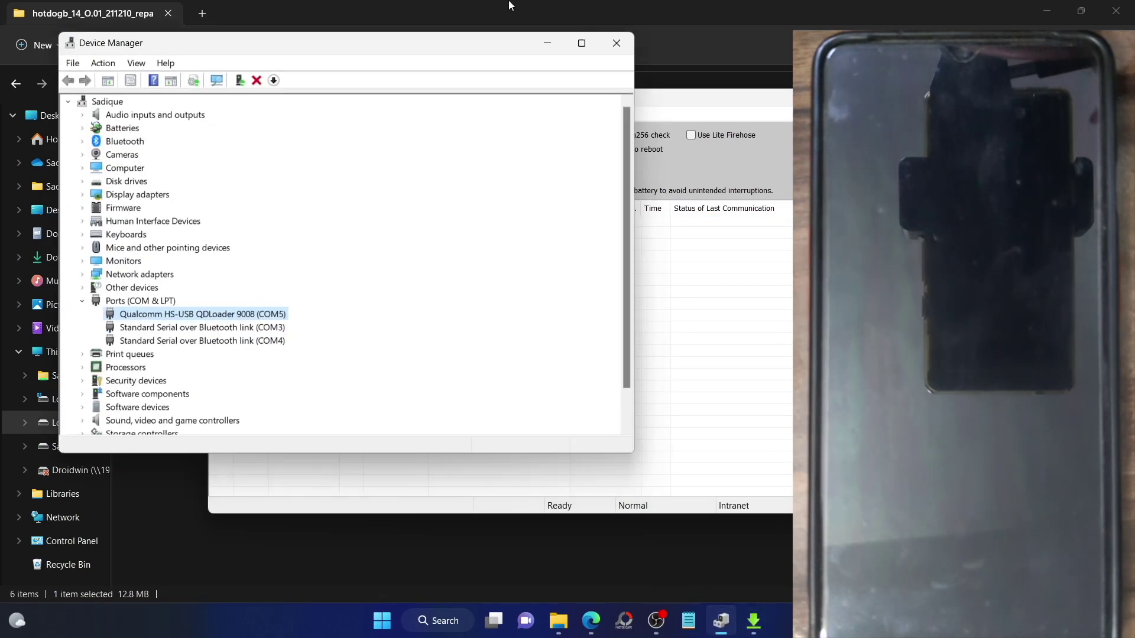
left_click_drag(497, 45, 771, 71)
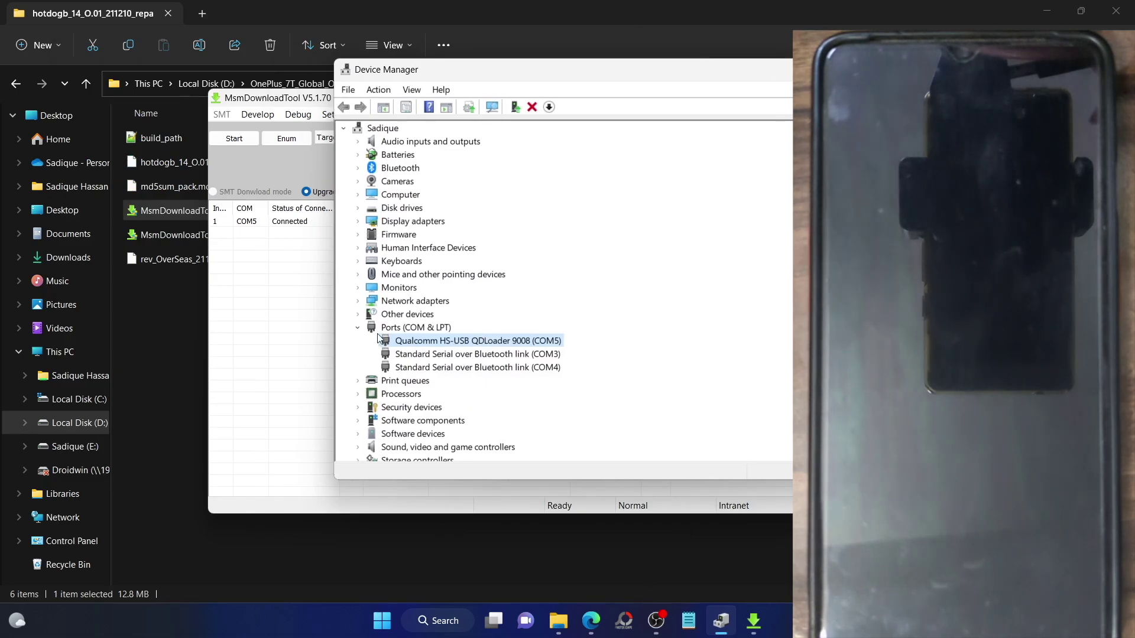
left_click_drag(500, 70, 455, 243)
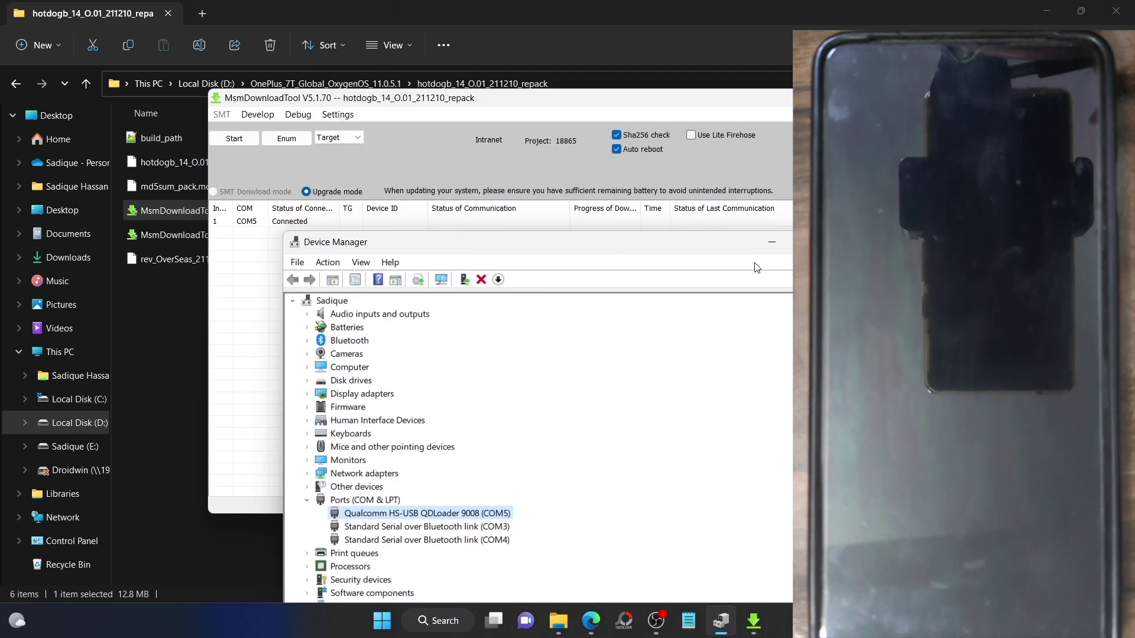
left_click(770, 243)
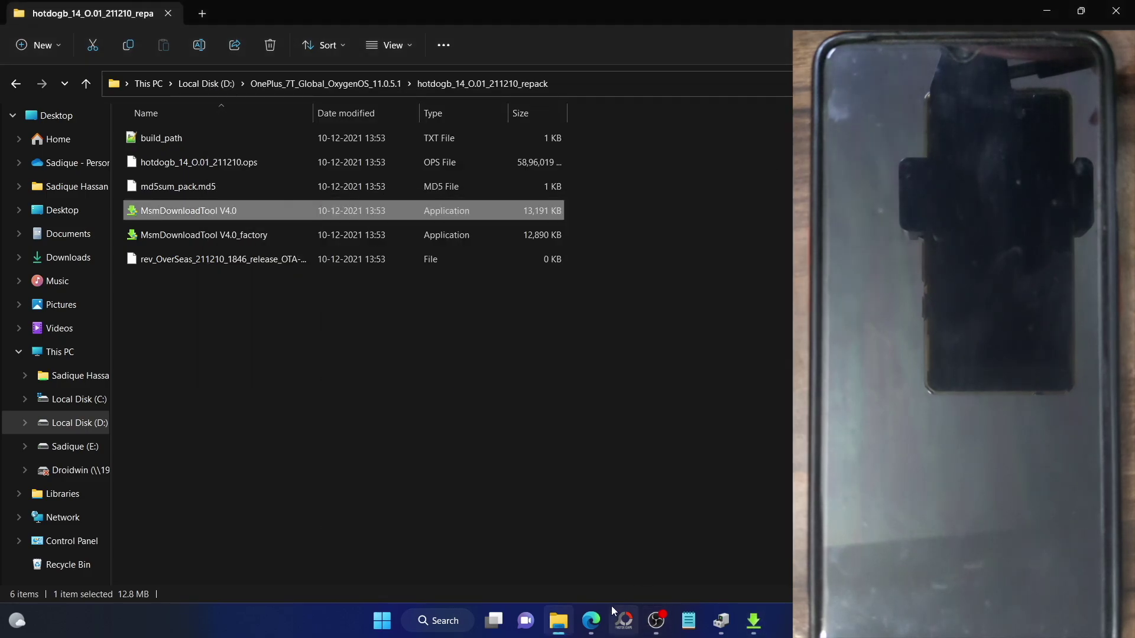
left_click(591, 621)
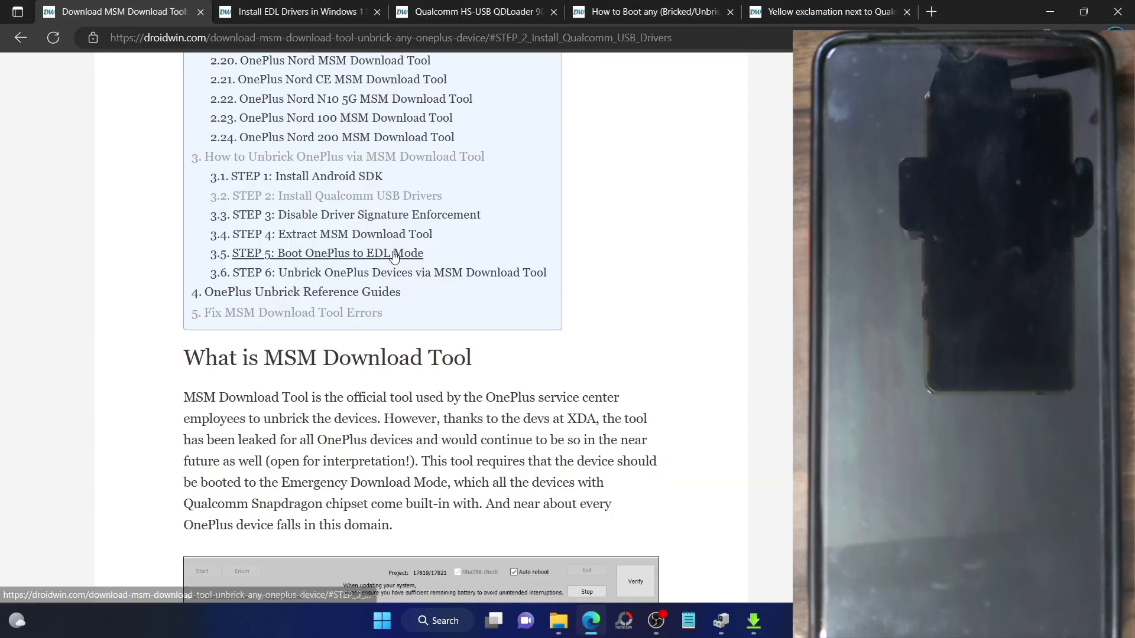
Scroll the MSM article, then go back to the Install EDL Drivers in Windows 11 guide.
scroll(395, 254, "down", 2)
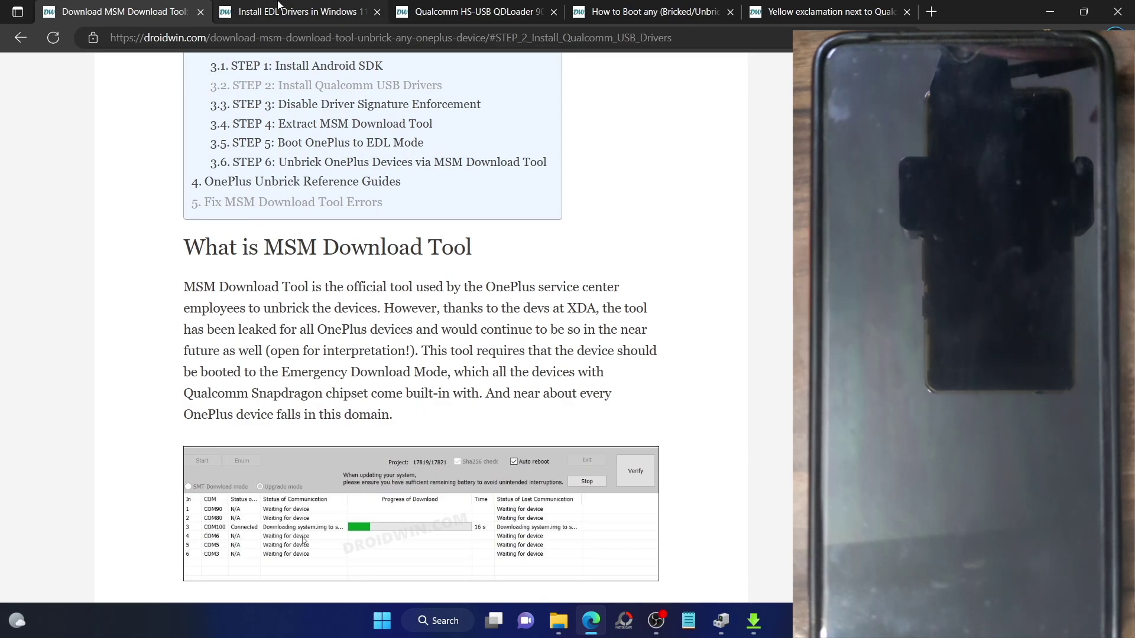
left_click(306, 8)
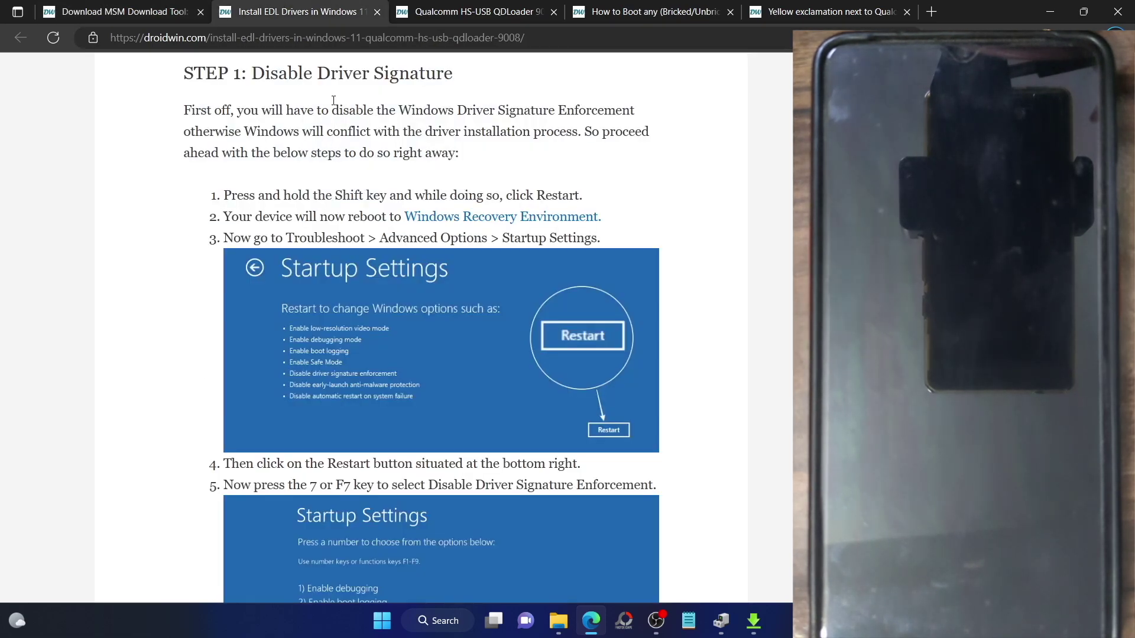
Open the Qualcomm HS-USB QDLoader 9008 yellow-exclamation fix article and read its introduction.
triple_click(317, 72)
left_click(857, 18)
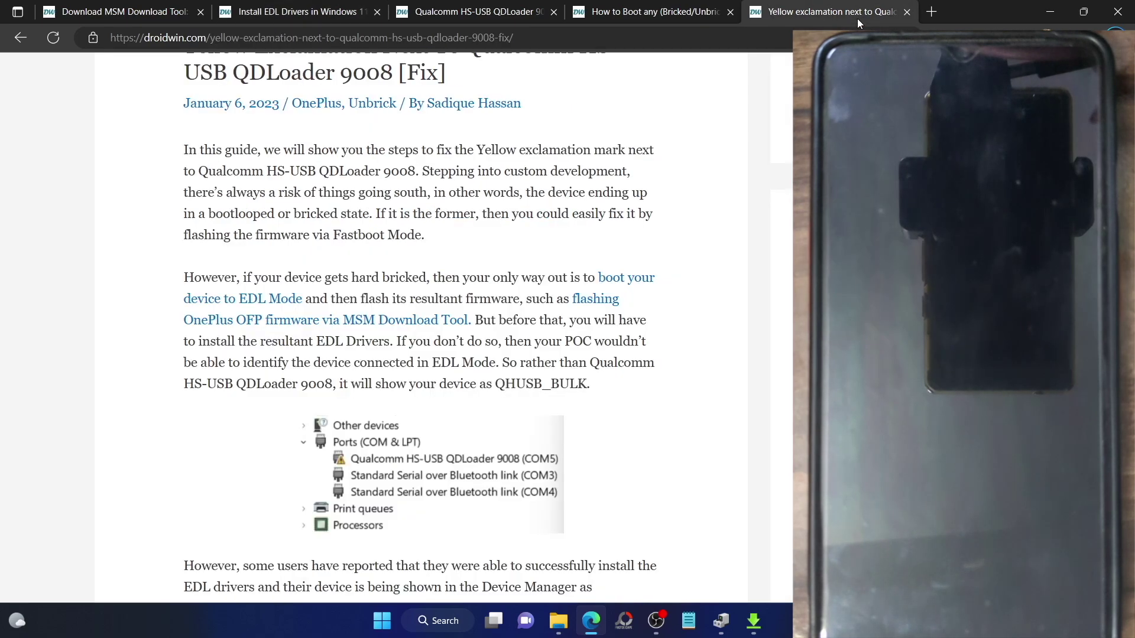
scroll(366, 426, "down", 1)
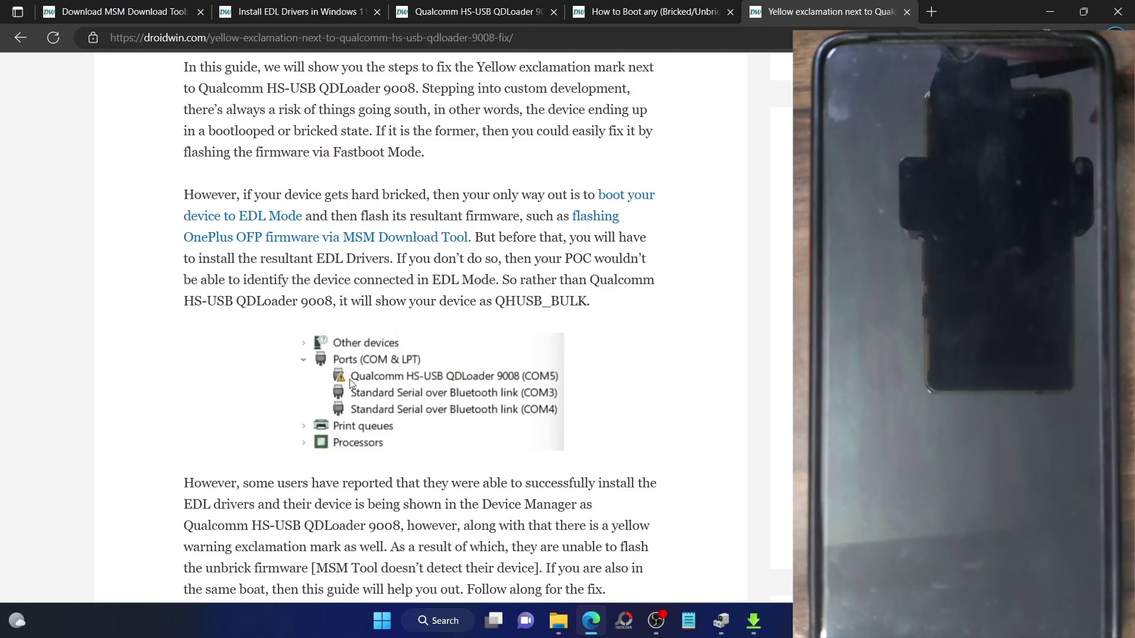
left_click(750, 621)
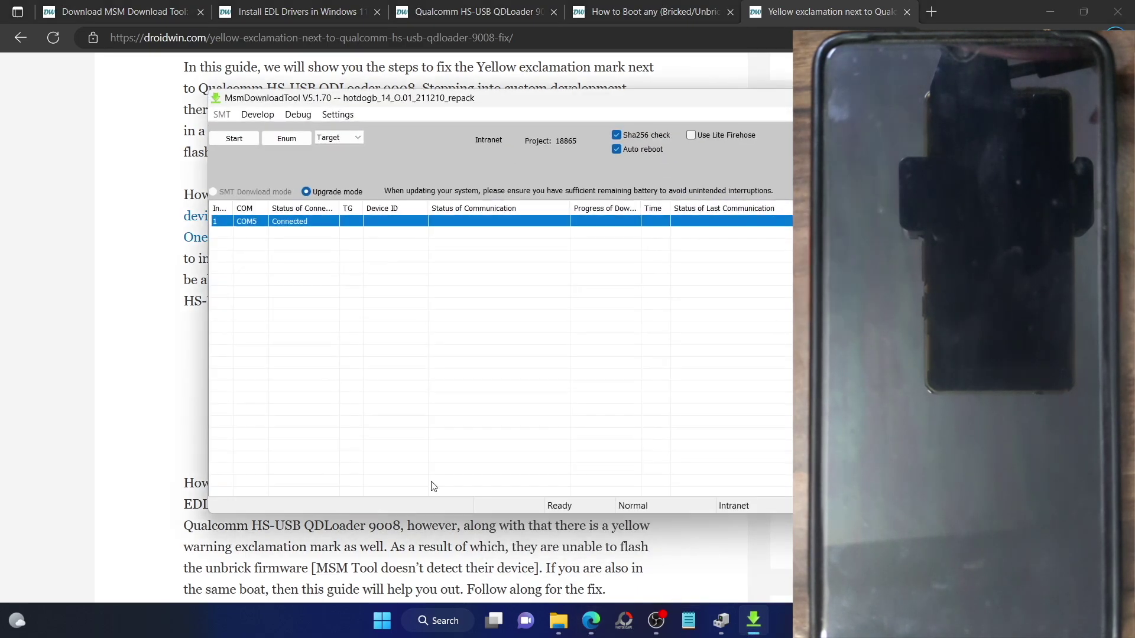
left_click(517, 189)
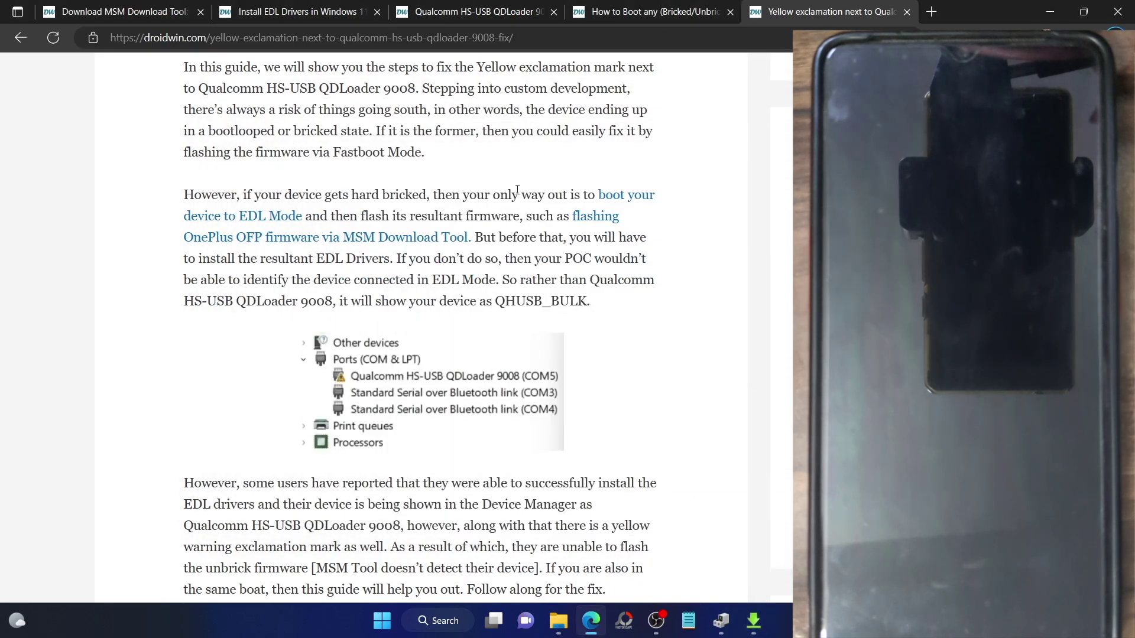